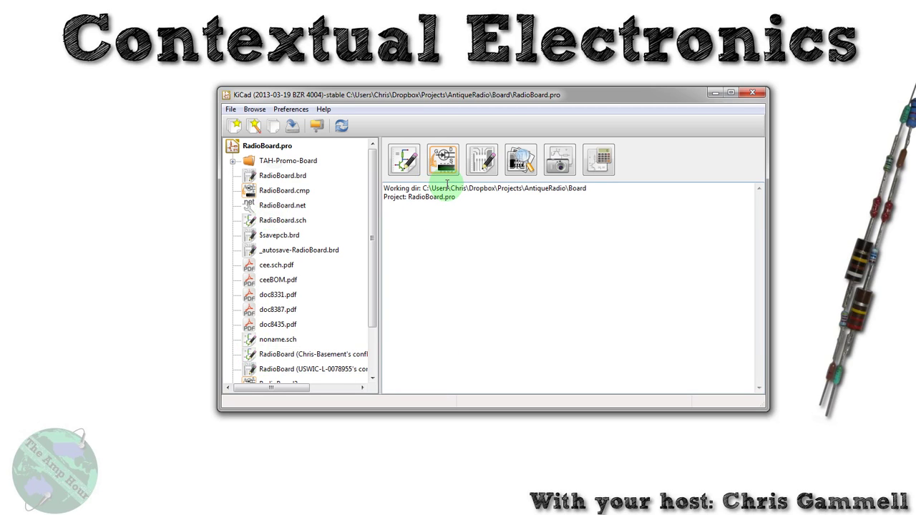
Open RadioBoard.brd in Pcbnew and zoom in and out around the board and page frame.
left_click(482, 159)
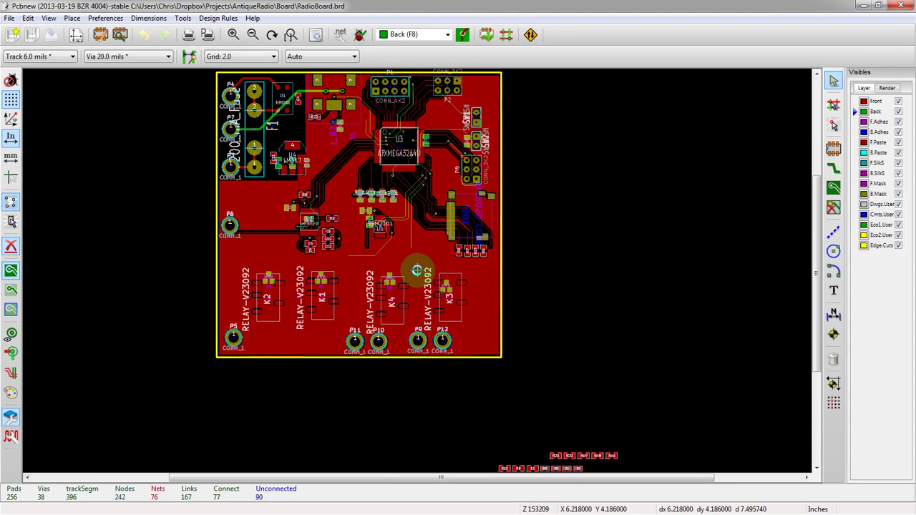
scroll(419, 375, "down", 2)
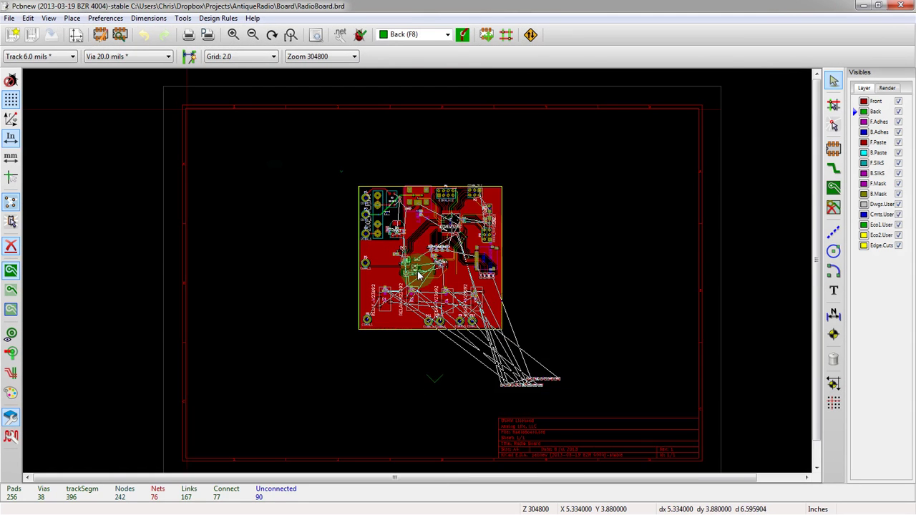
scroll(419, 255, "up", 3)
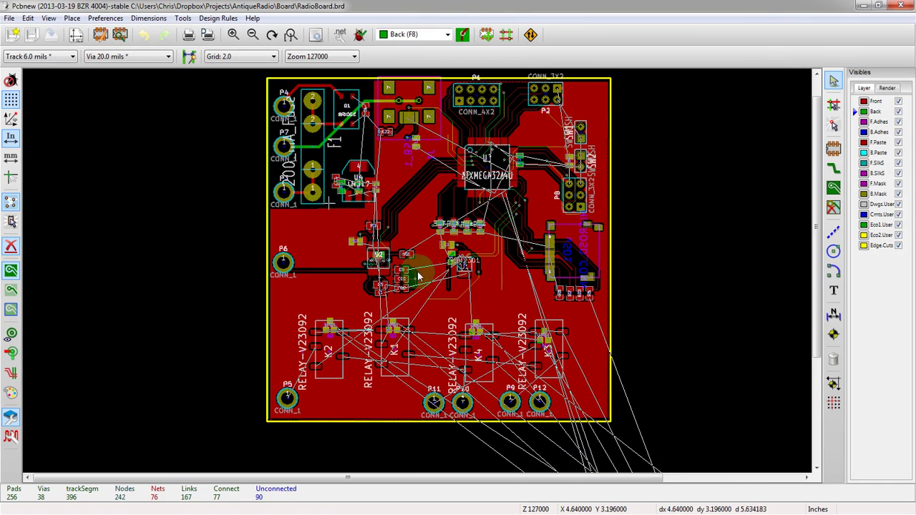
scroll(418, 272, "down", 3)
scroll(403, 389, "up", 3)
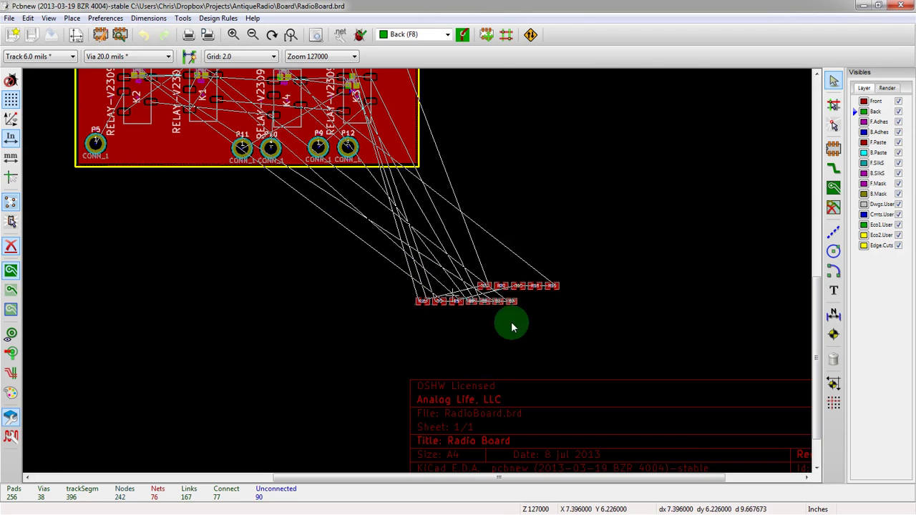
scroll(681, 440, "down", 2)
scroll(301, 210, "down", 1)
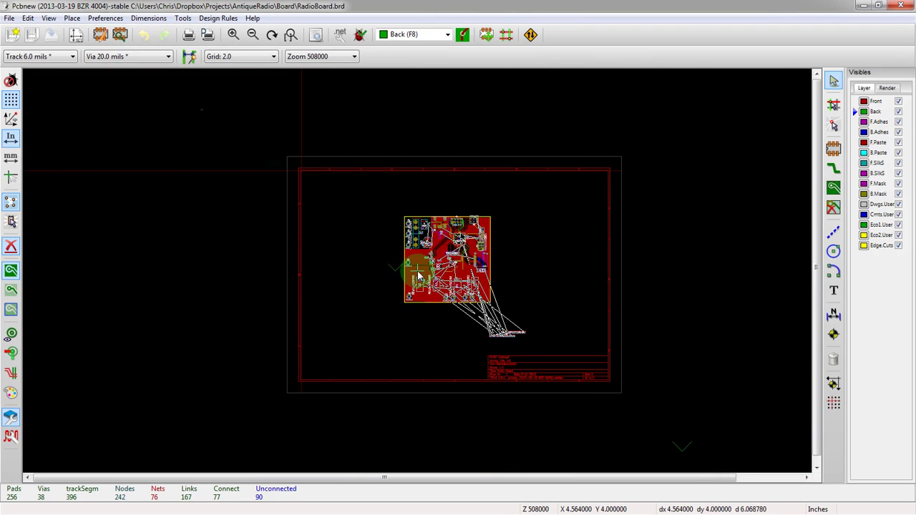
scroll(418, 272, "up", 3)
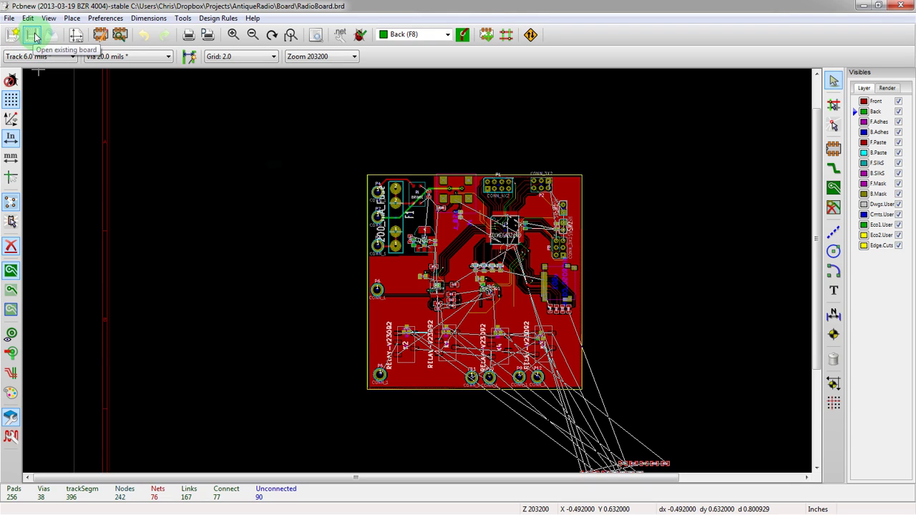
left_click(76, 35)
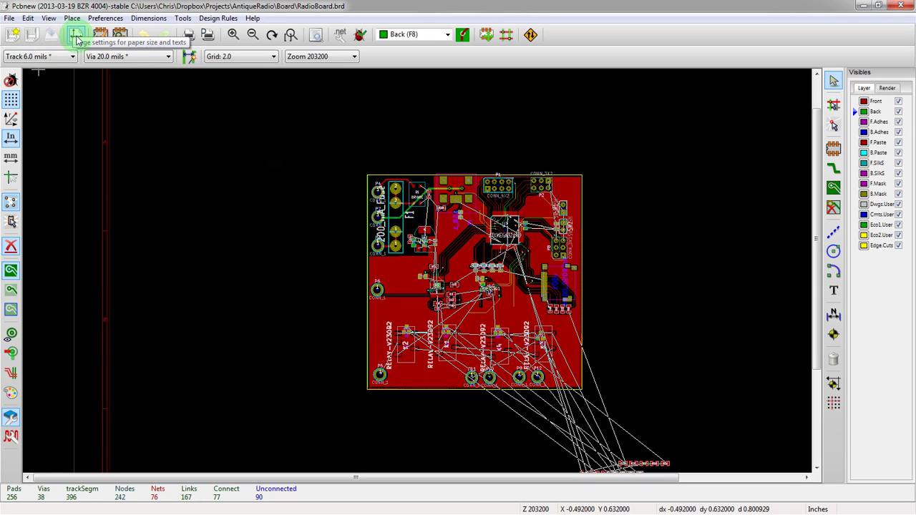
left_click(98, 37)
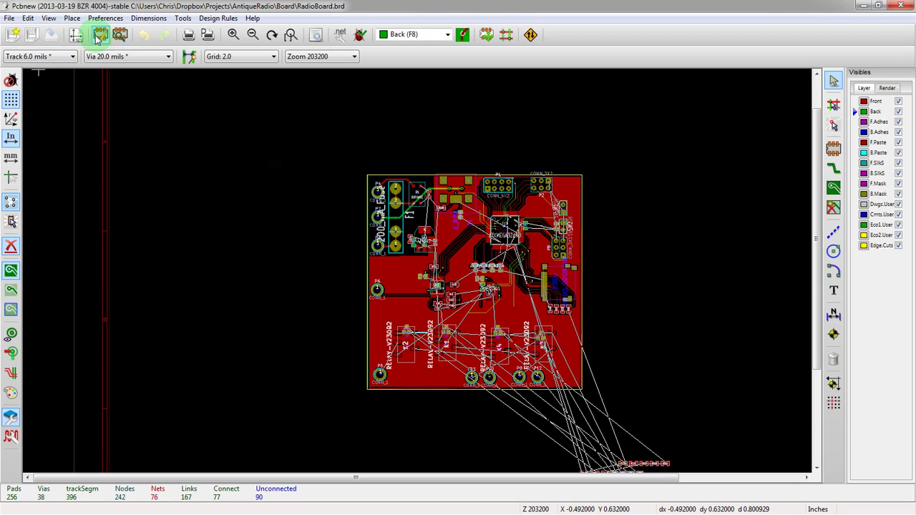
left_click(202, 39)
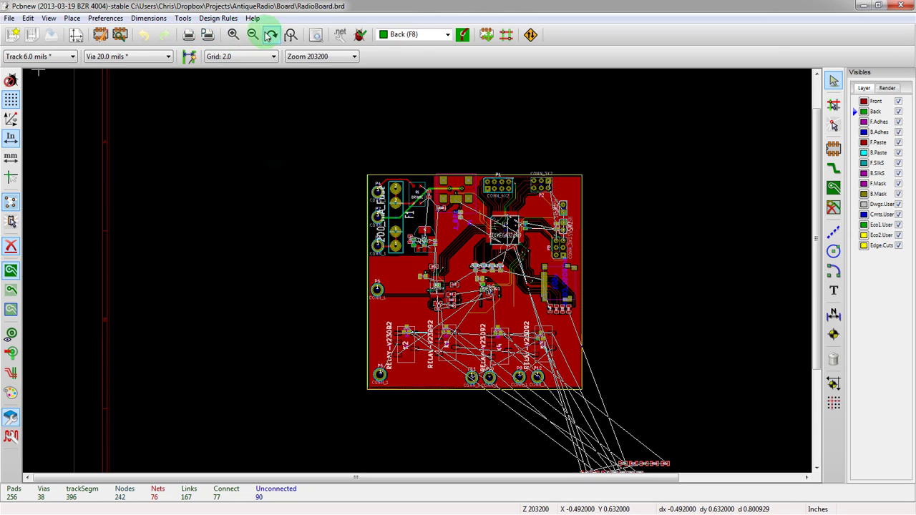
left_click(315, 36)
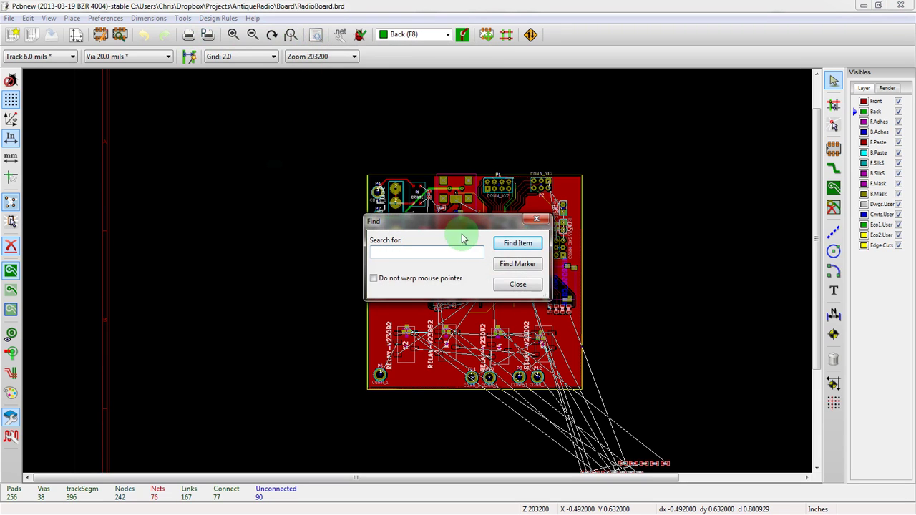
left_click(536, 221)
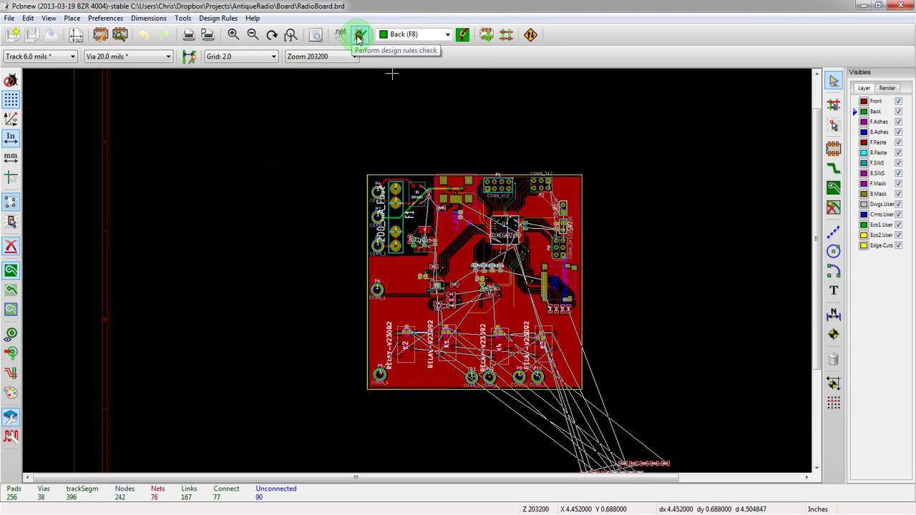
left_click(448, 35)
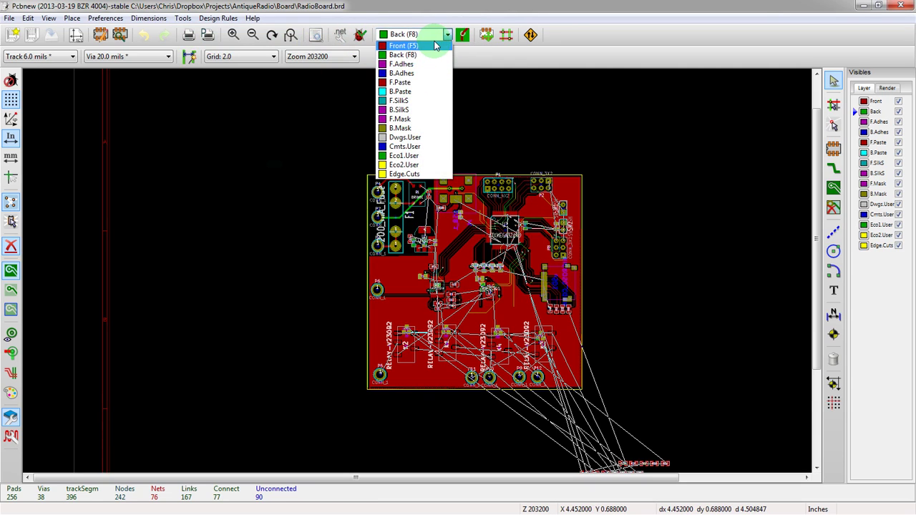
left_click(462, 35)
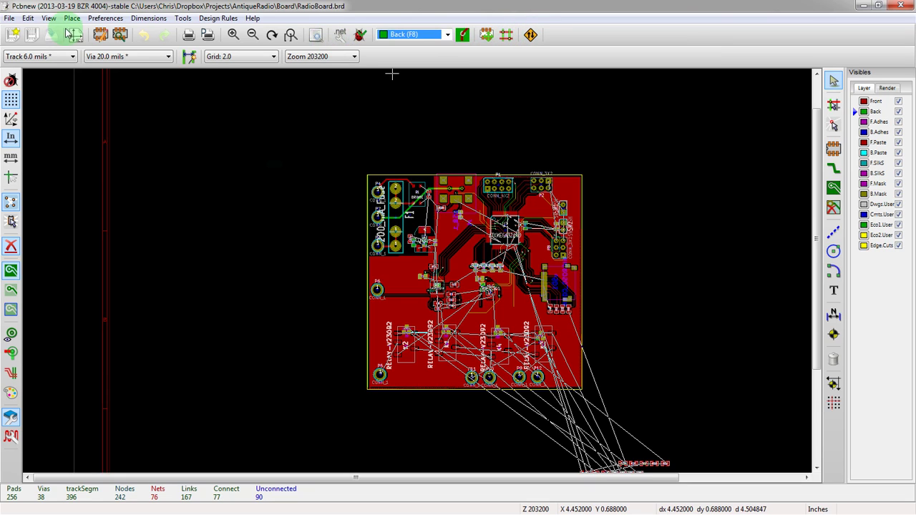
Inspect the track width list without changing it, then zoom in on the board.
left_click(22, 63)
left_click(115, 55)
left_click(137, 98)
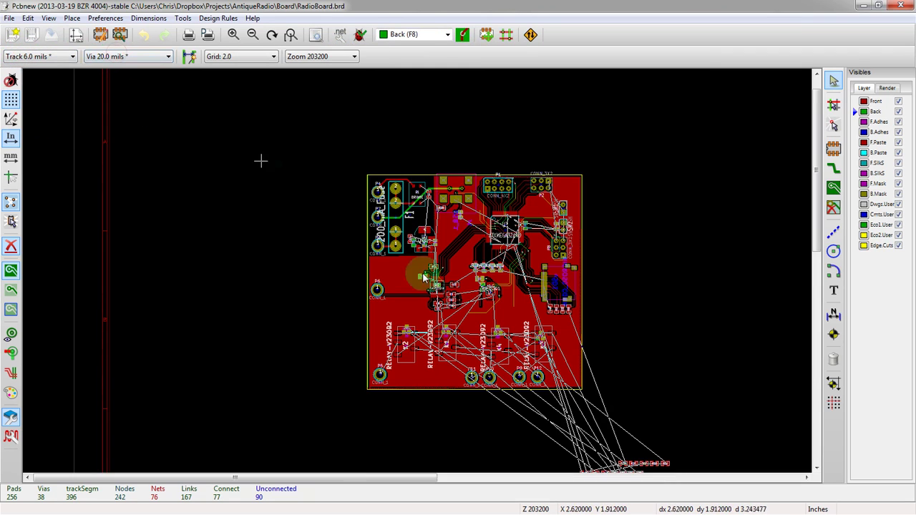
scroll(430, 277, "up", 1)
scroll(386, 261, "up", 1)
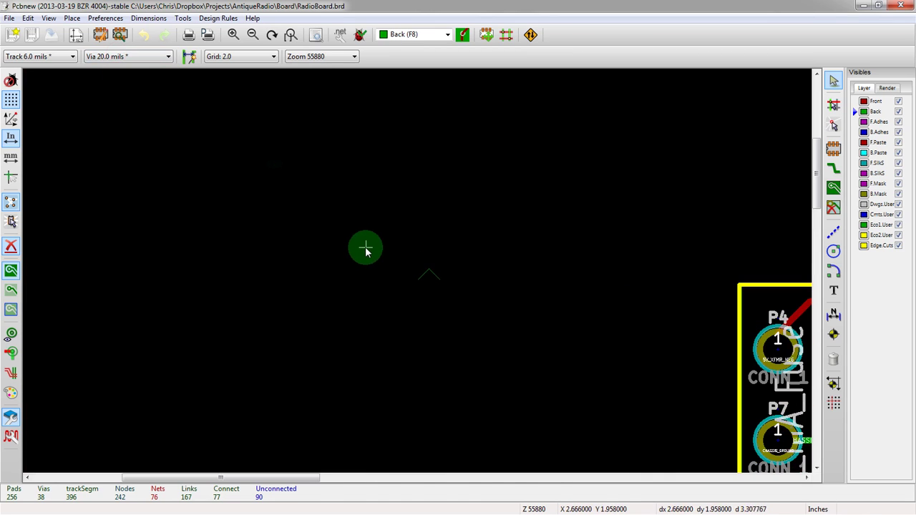
Route a trial track on Back, drop a via to Front, then cancel it.
key("x")
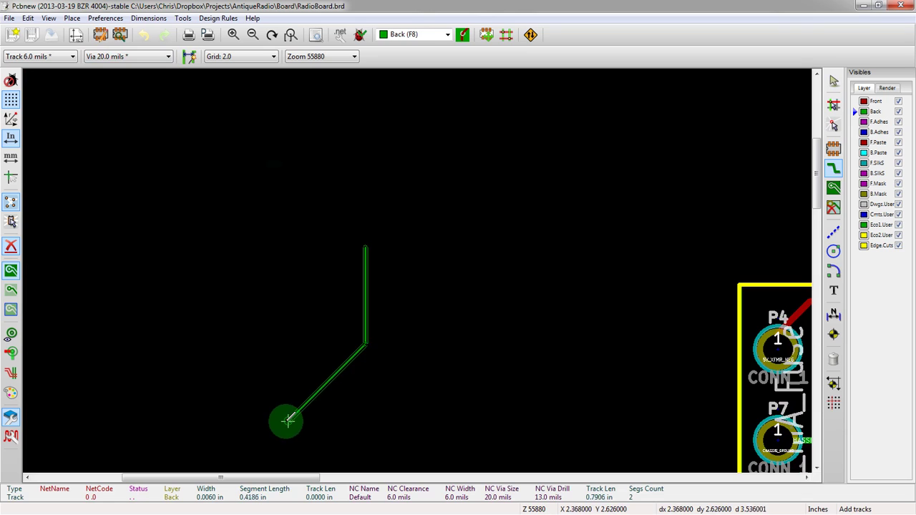
scroll(272, 403, "up", 1)
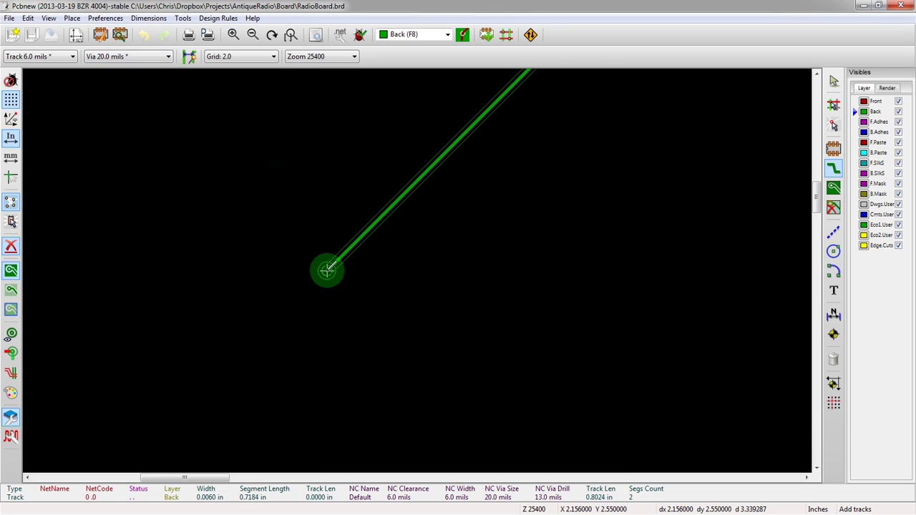
key("v")
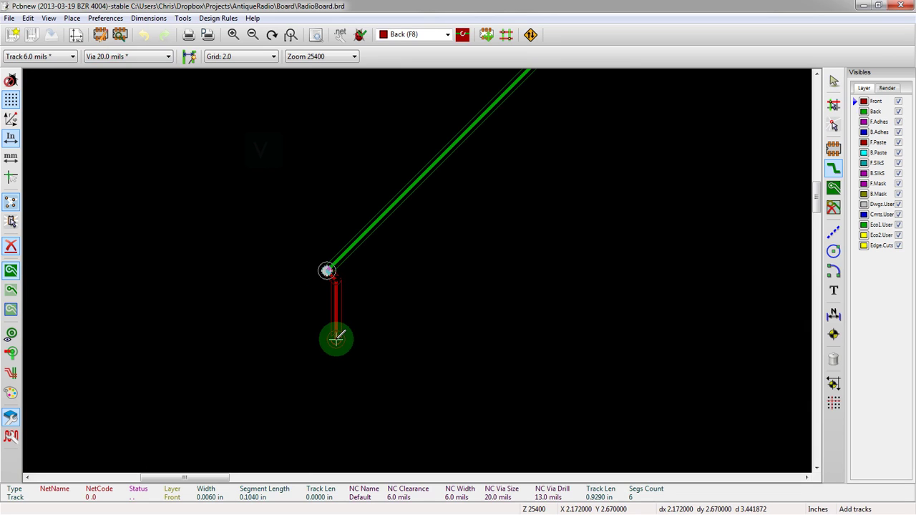
key("Escape")
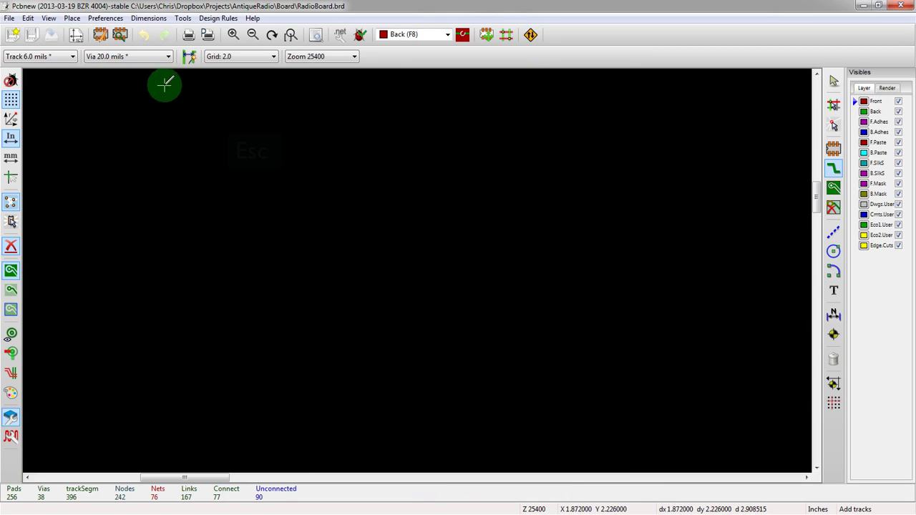
Check the via size and track width lists, keeping 6.0-mil tracks.
left_click(127, 56)
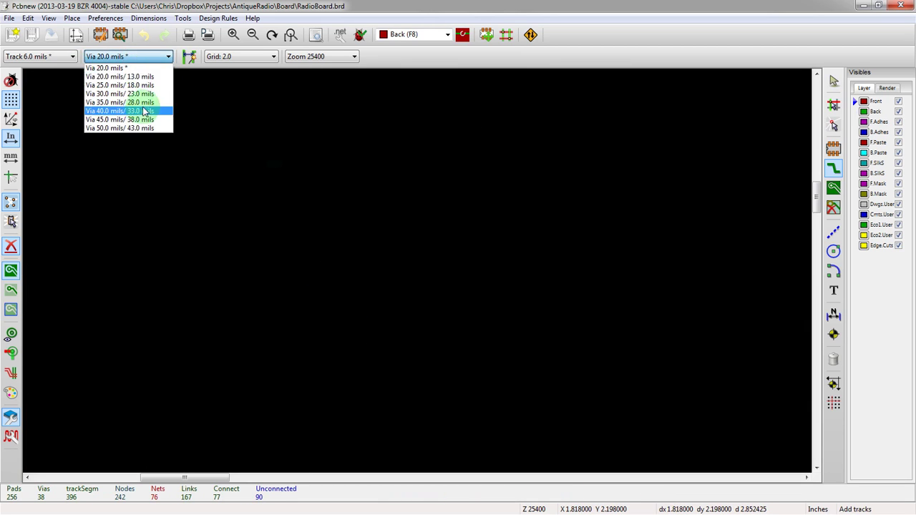
left_click(43, 57)
left_click(43, 56)
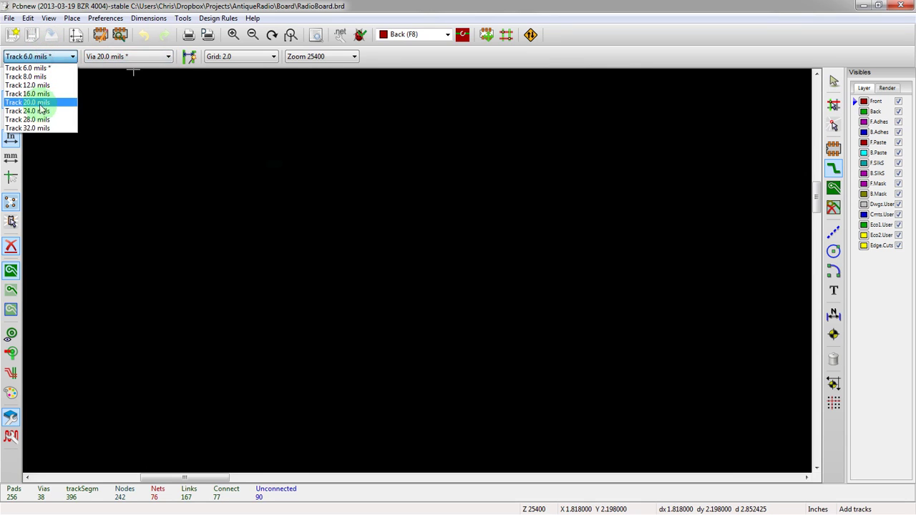
left_click(36, 67)
Inspect the grid and zoom lists, keeping Grid 2.0 and Zoom 55880.
scroll(436, 254, "down", 2)
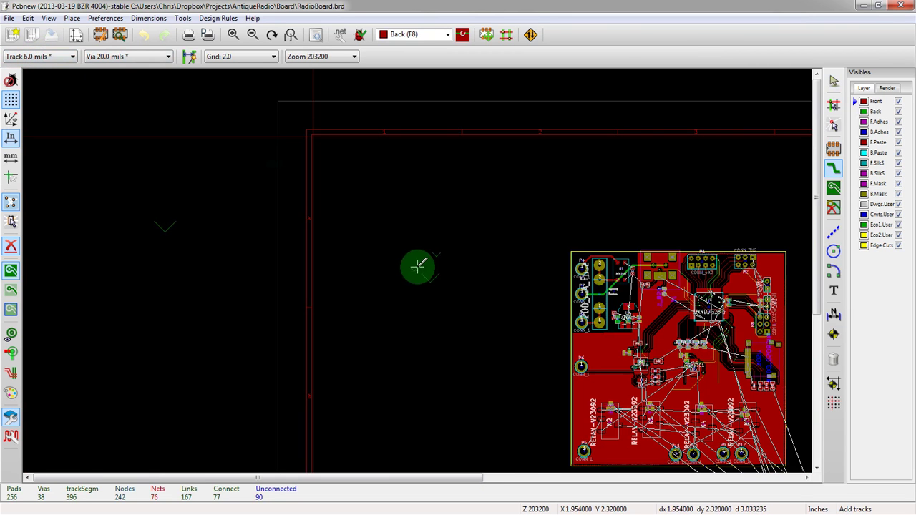
scroll(620, 272, "up", 3)
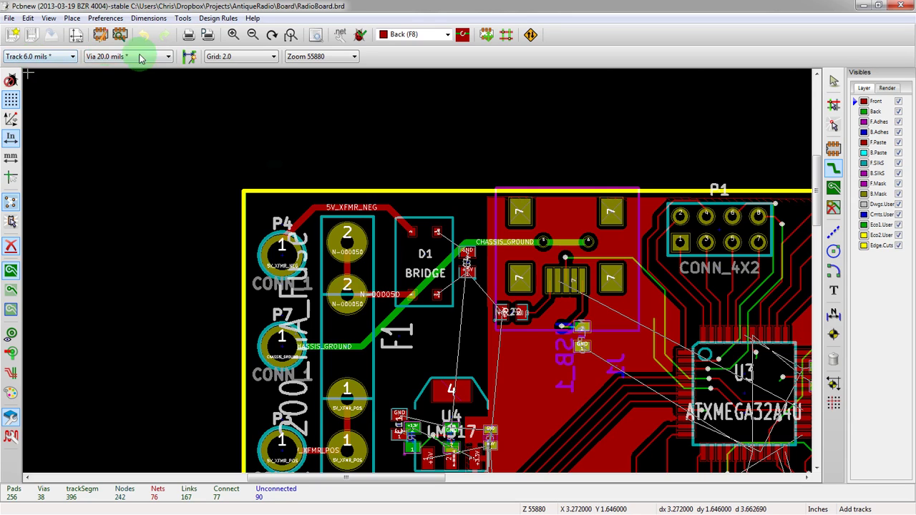
left_click(240, 58)
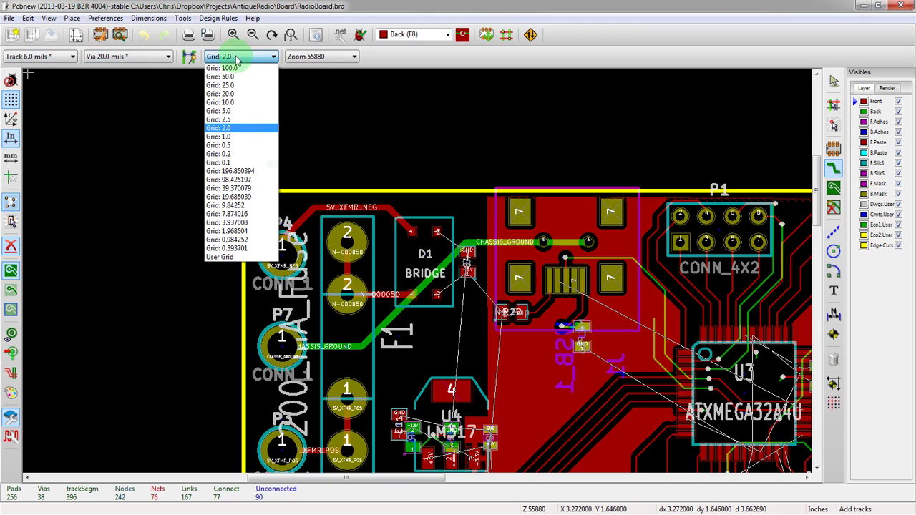
left_click(308, 56)
left_click(312, 58)
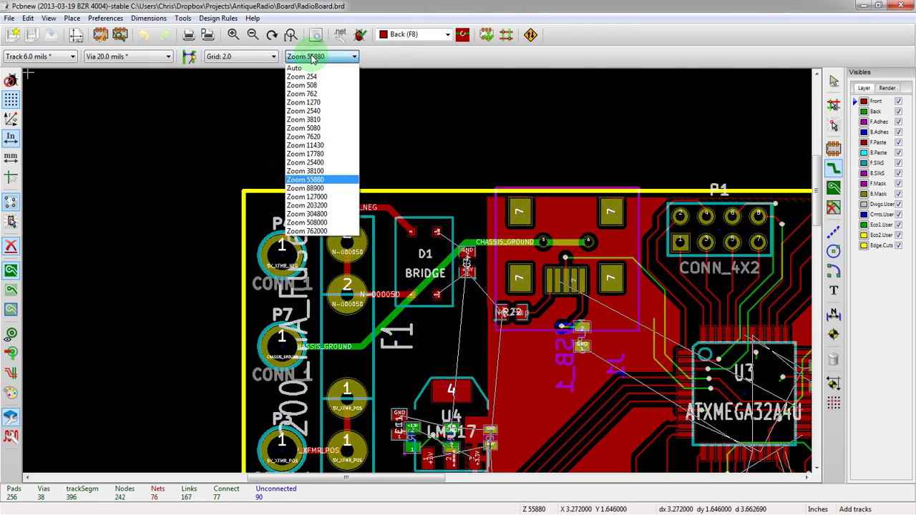
left_click(312, 57)
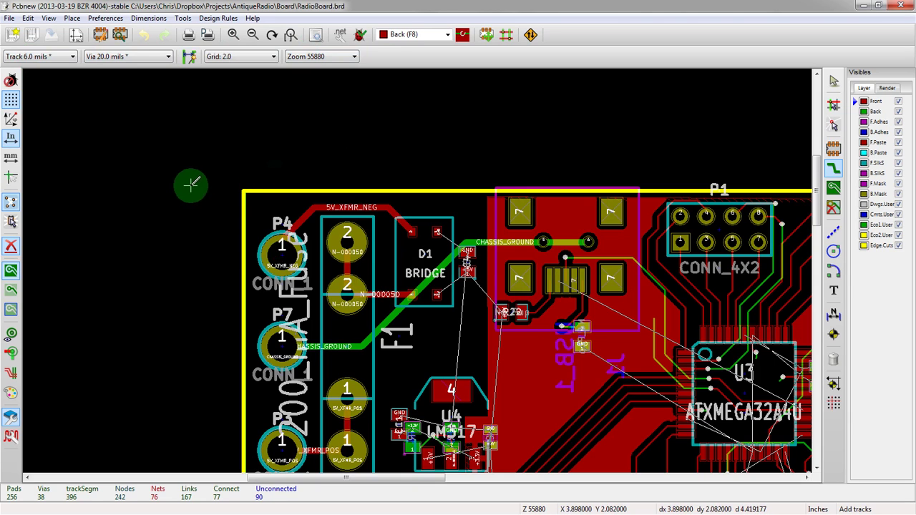
Recentre the view and zoom out twice until the page's red border appears.
key("F4")
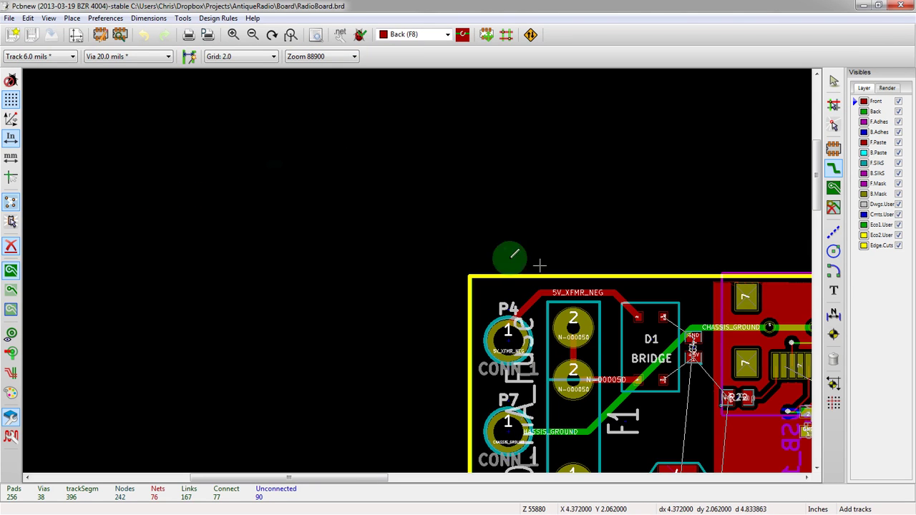
key("F2")
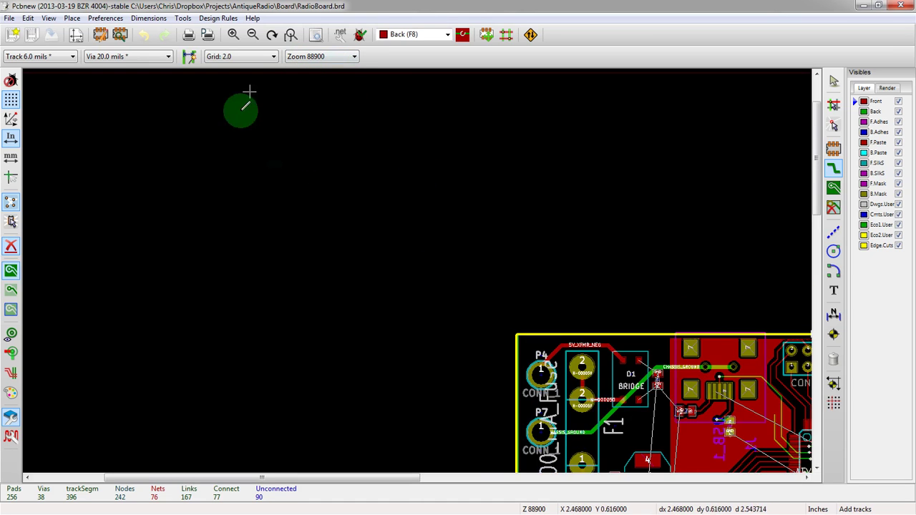
key("F2")
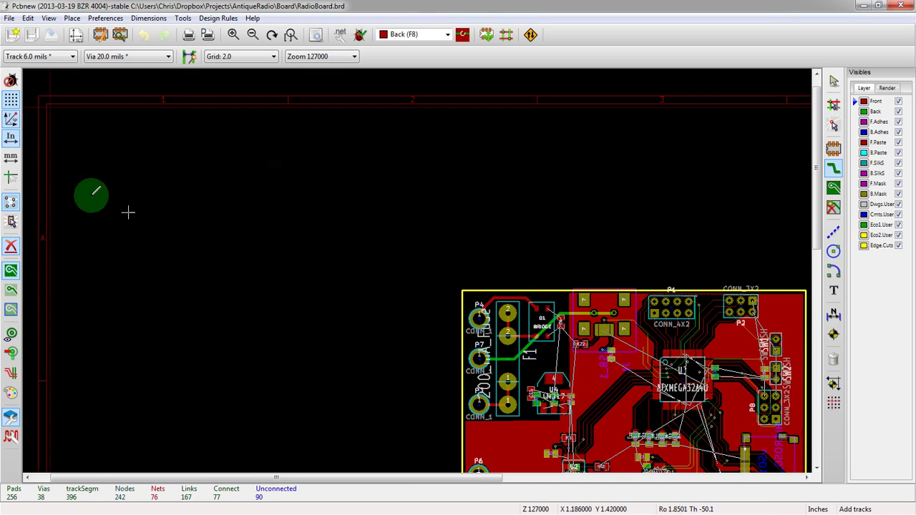
Switch the coordinate readout from polar back to dx/dy and zoom around relays K1–K4.
left_click(16, 123)
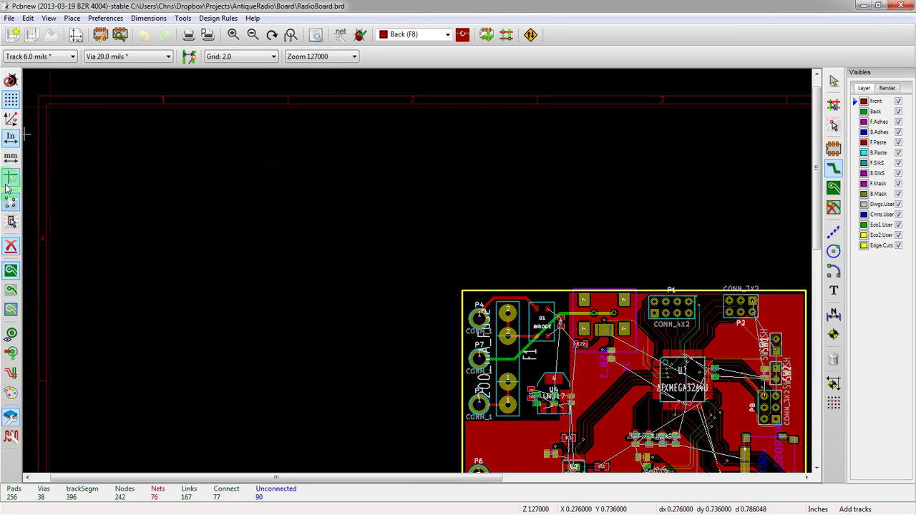
scroll(420, 272, "down", 2)
scroll(413, 270, "up", 2)
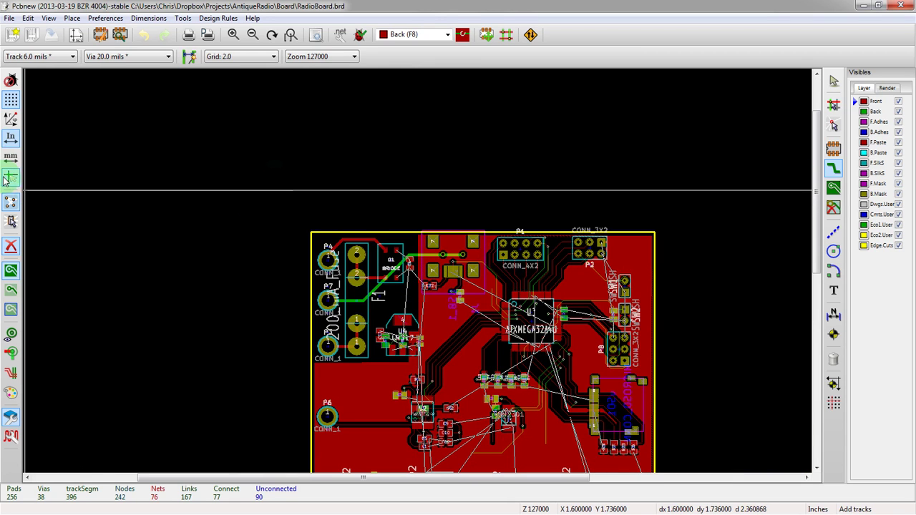
scroll(69, 238, "down", 3)
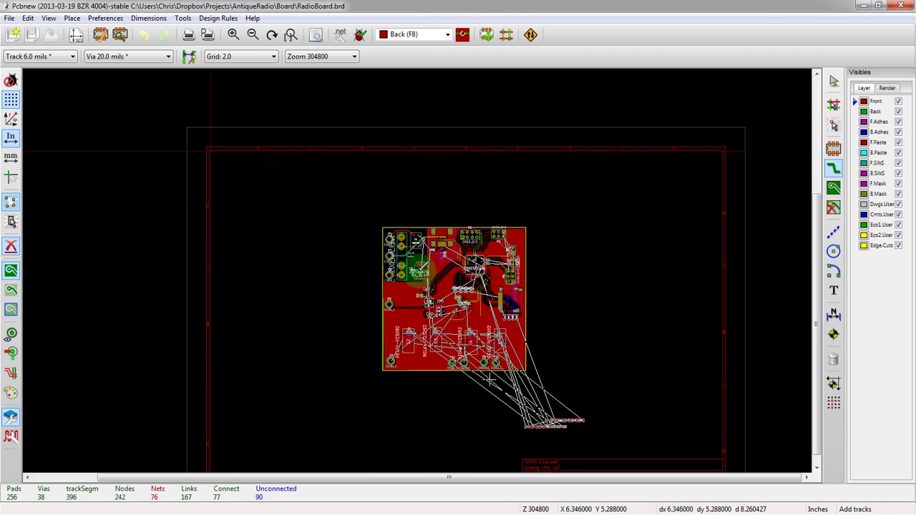
scroll(419, 265, "up", 3)
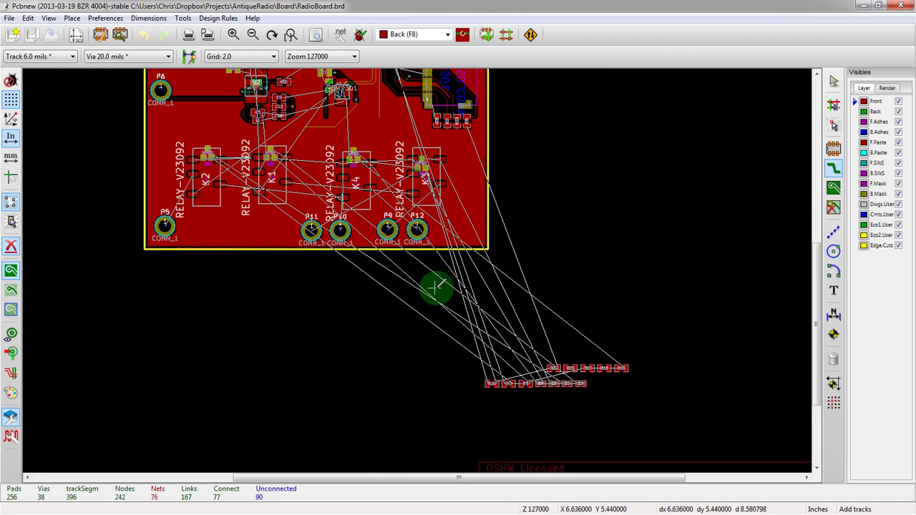
Hide and re-show the ratsnest, then disable automatic deletion of old tracks.
left_click(12, 206)
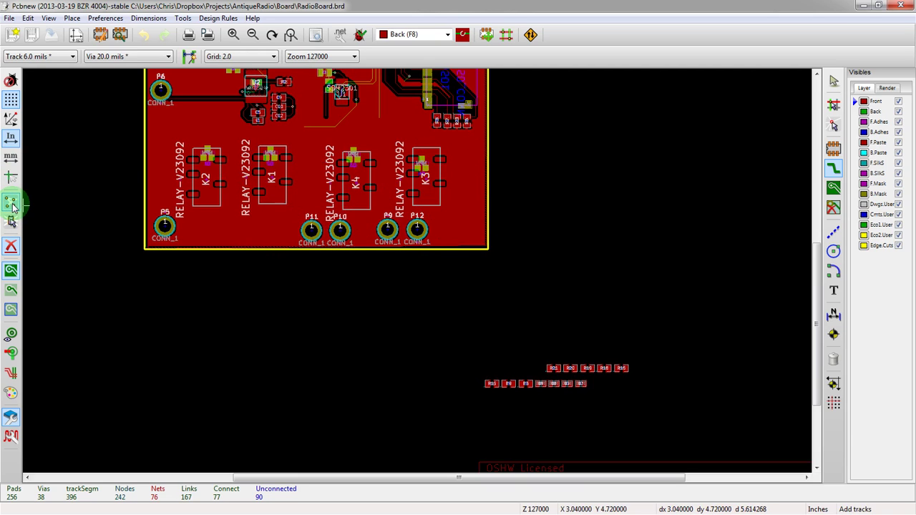
left_click(12, 206)
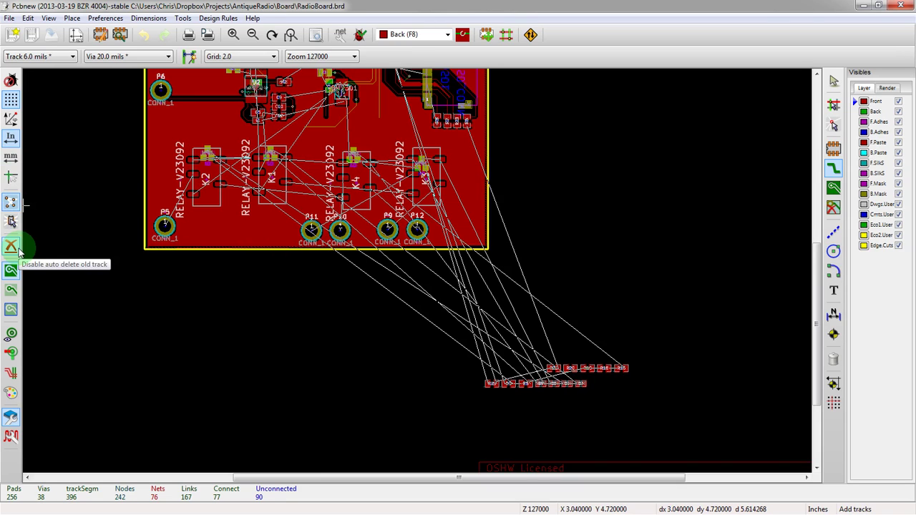
left_click(18, 246)
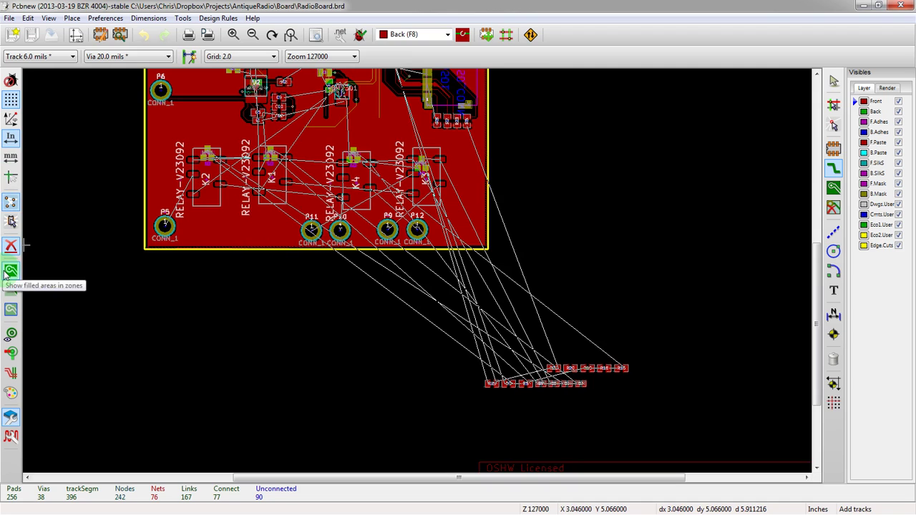
scroll(419, 277, "down", 3)
scroll(417, 269, "up", 3)
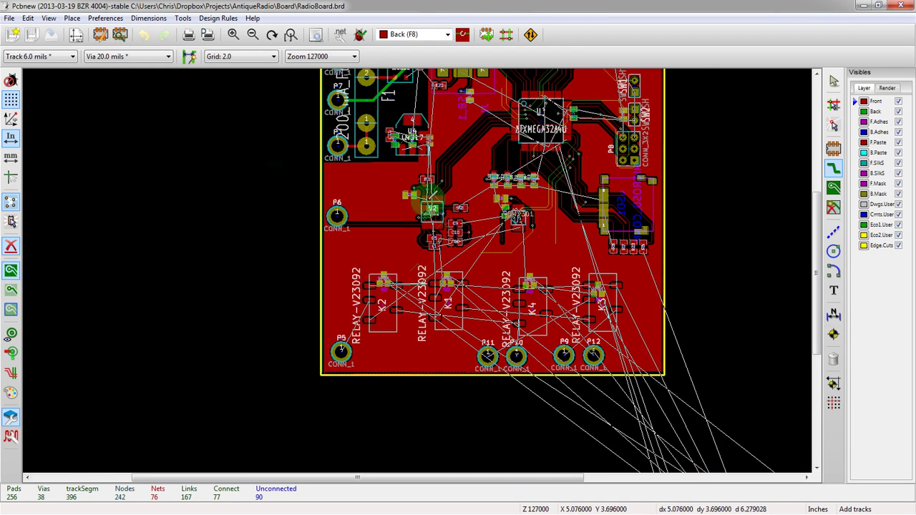
scroll(419, 231, "up", 1)
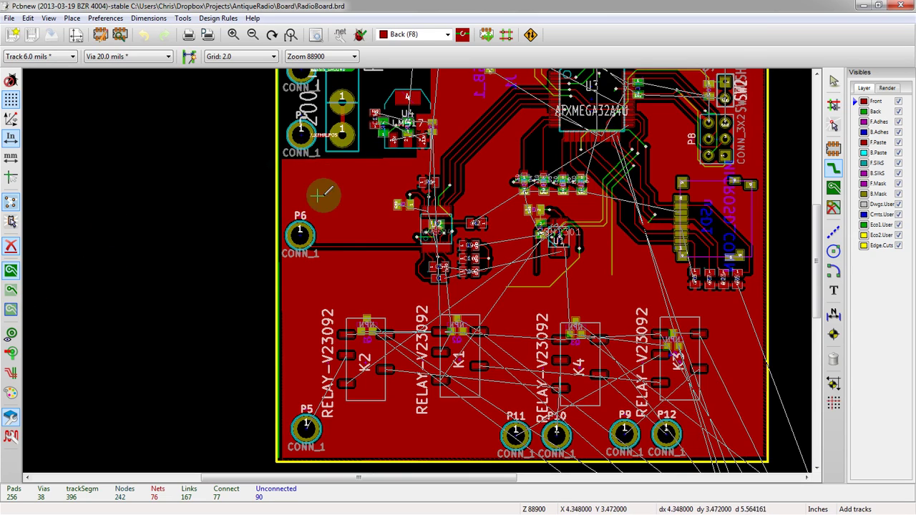
Toggle zone fill off and on, then show copper zones as outlines only.
left_click(17, 293)
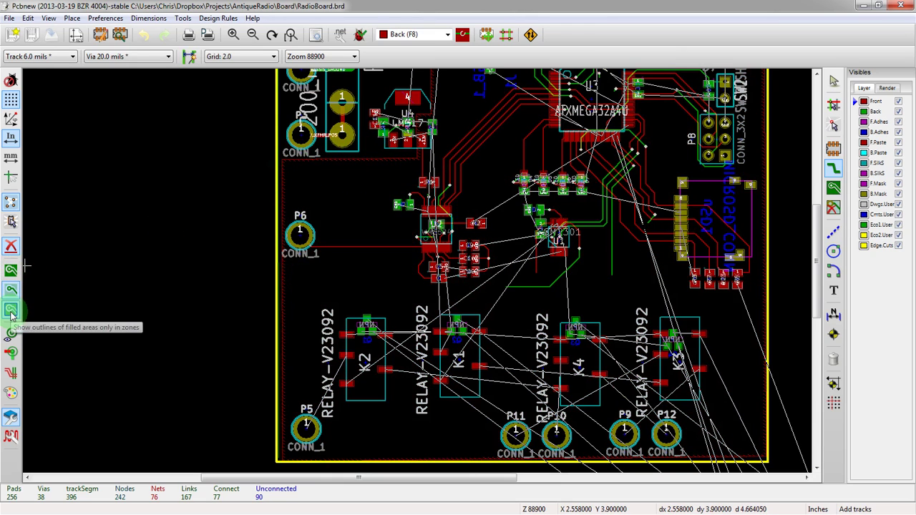
left_click(11, 271)
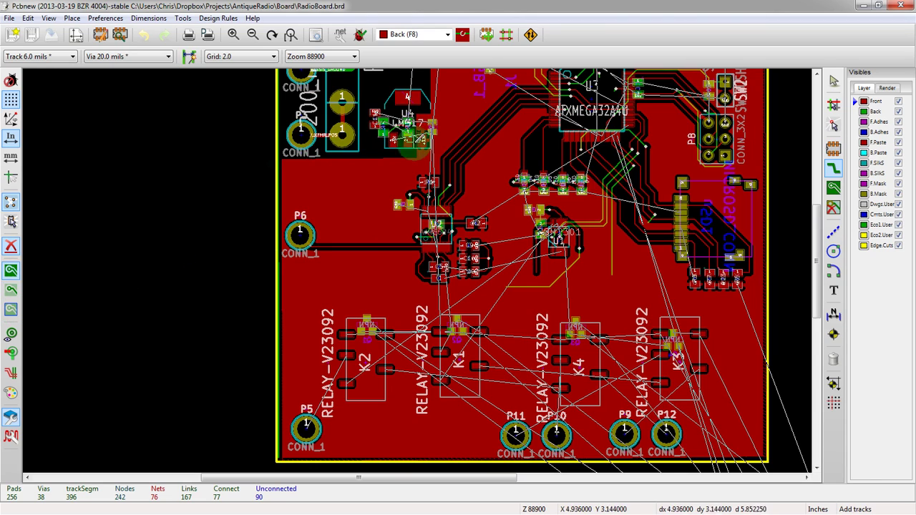
left_click(11, 309)
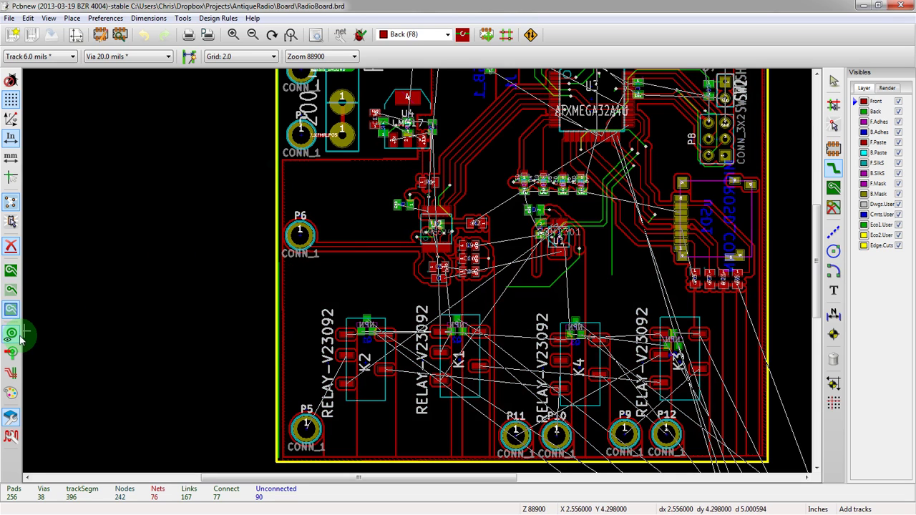
scroll(315, 237, "up", 2)
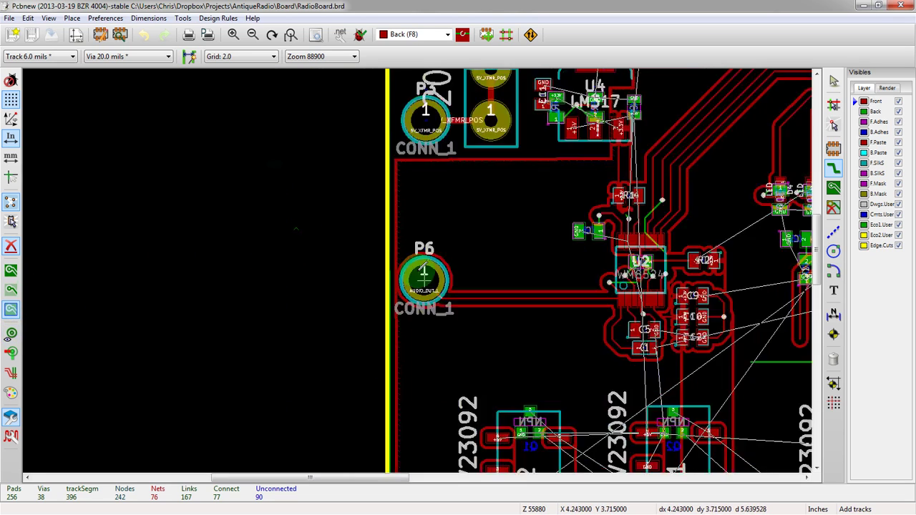
scroll(469, 271, "up", 1)
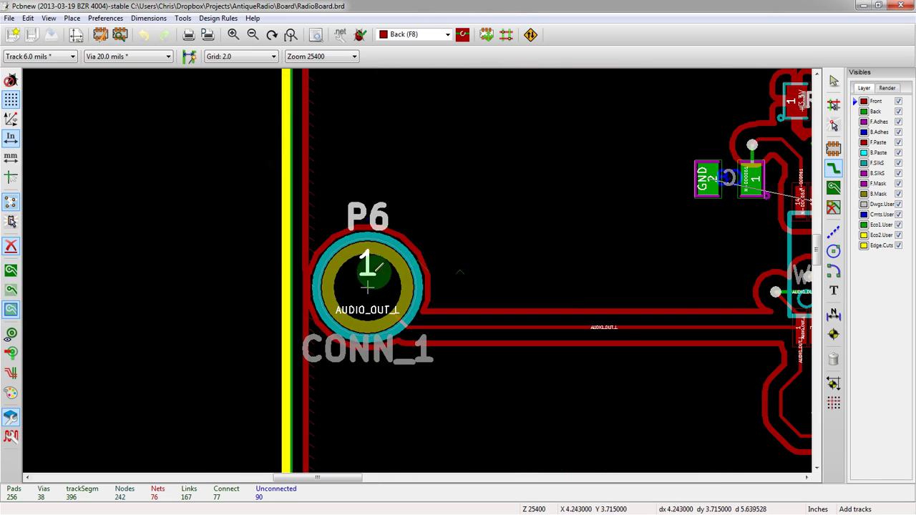
Draw pads in sketch mode and zoom in on U2's pins 8–14.
left_click(10, 334)
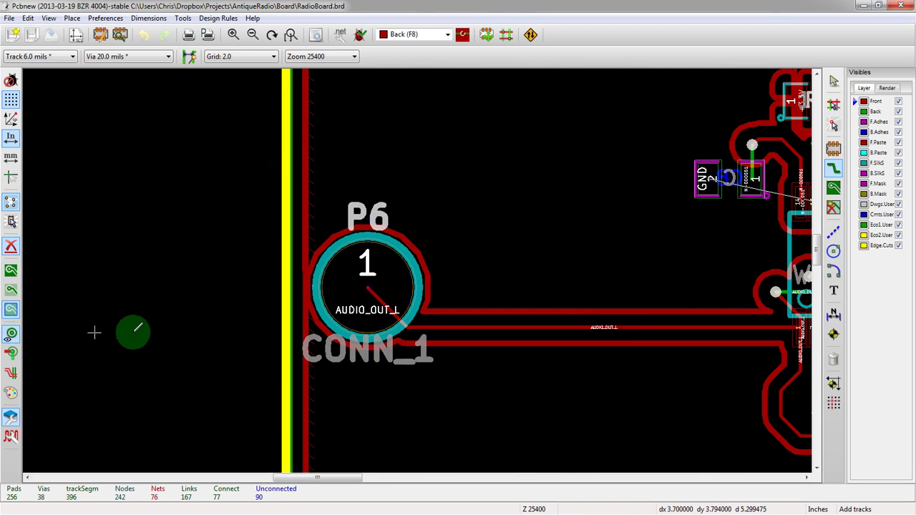
scroll(346, 252, "up", 2)
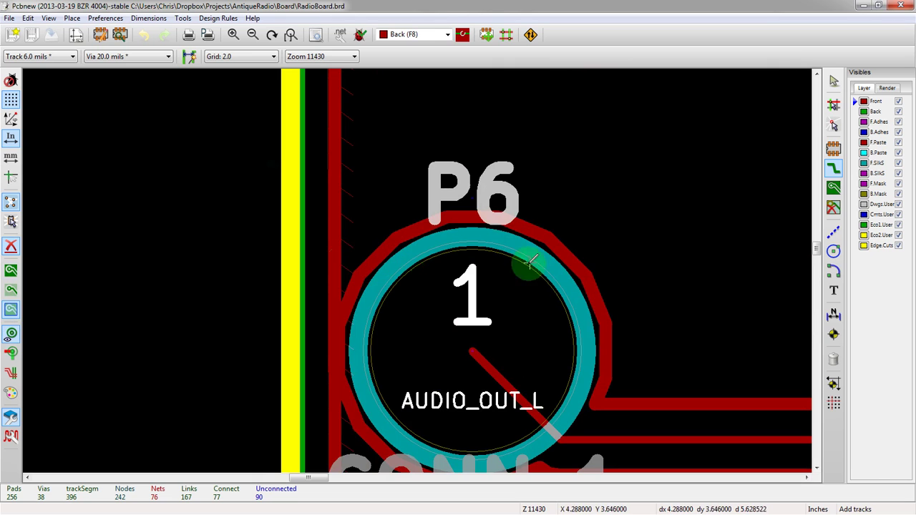
scroll(446, 327, "down", 2)
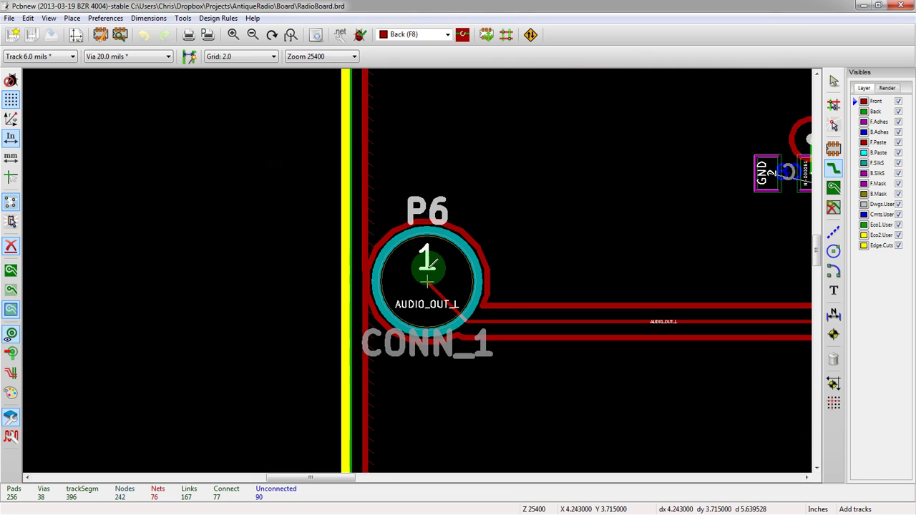
scroll(424, 285, "down", 2)
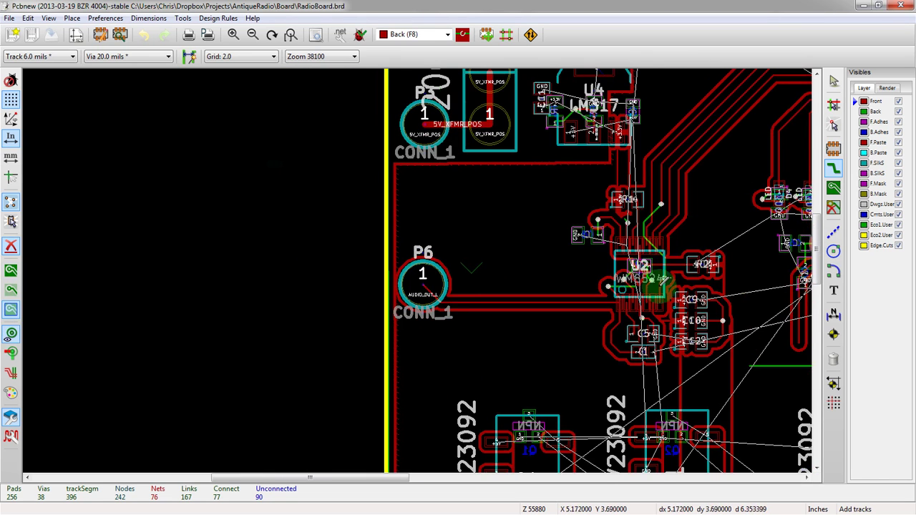
scroll(638, 266, "up", 4)
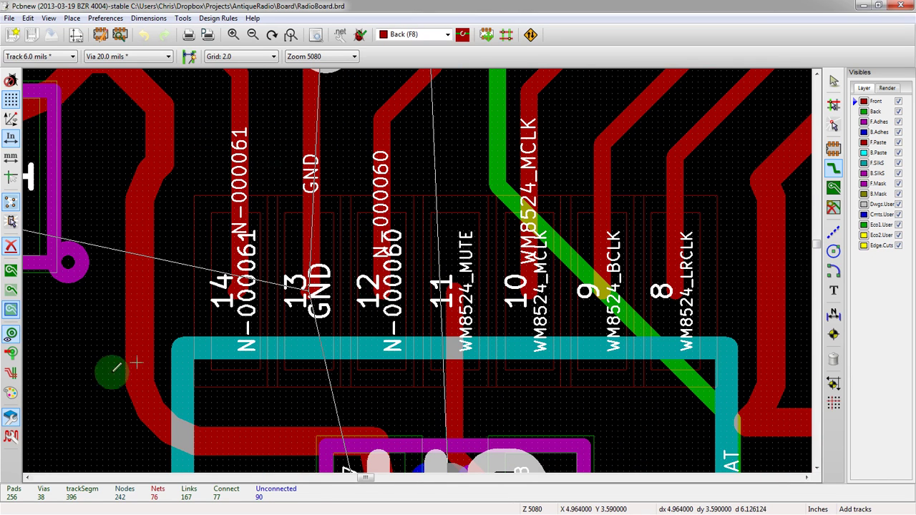
Restore filled pads, and try outline vias before drawing vias filled again.
left_click(10, 341)
scroll(245, 418, "down", 2)
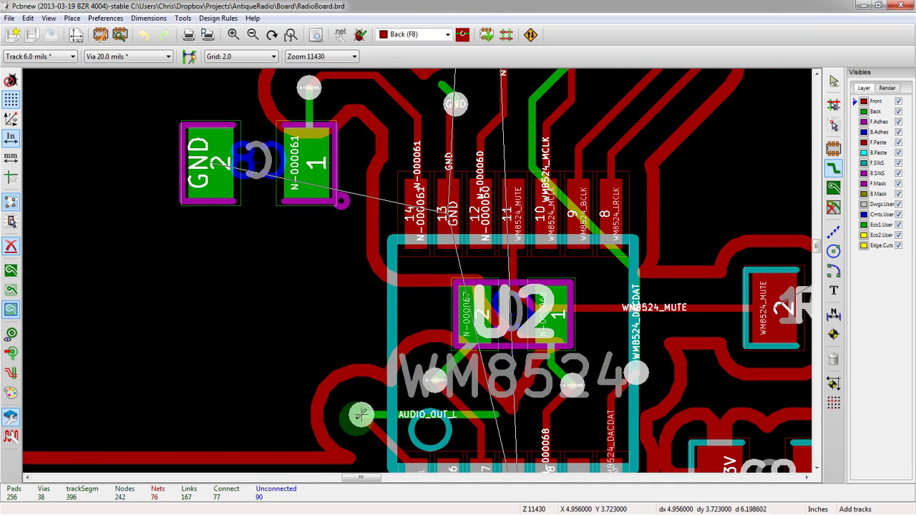
scroll(361, 415, "up", 2)
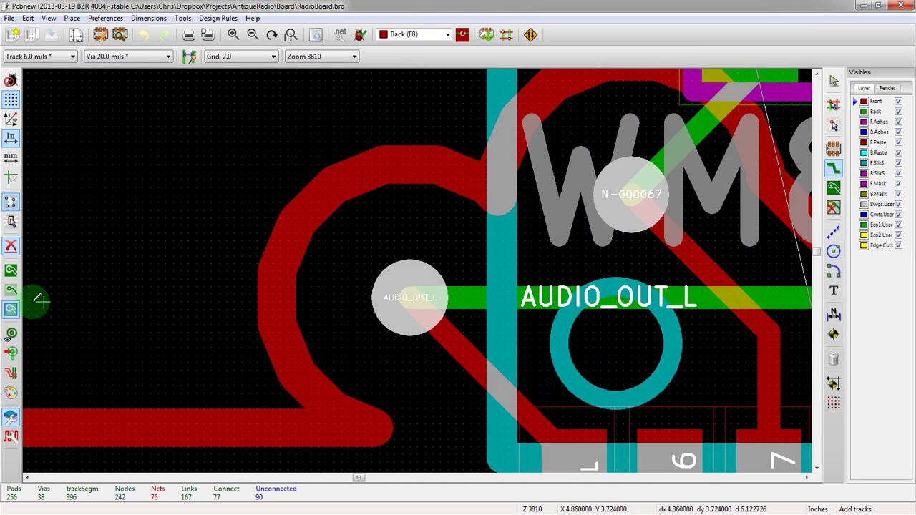
left_click(11, 353)
scroll(468, 308, "up", 1)
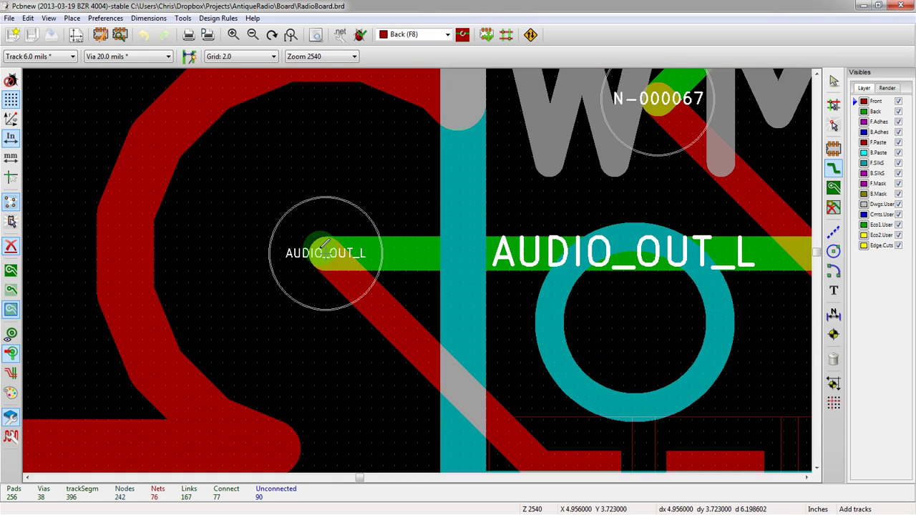
scroll(329, 245, "down", 2)
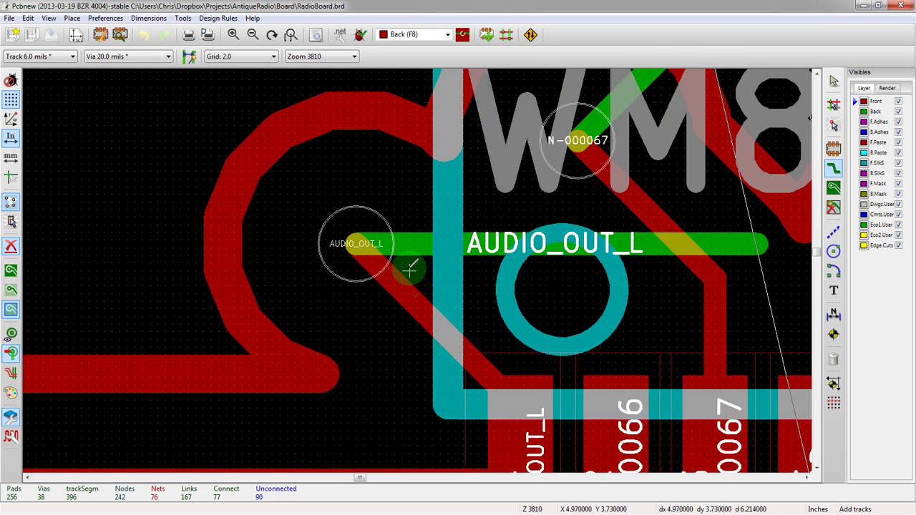
left_click(11, 353)
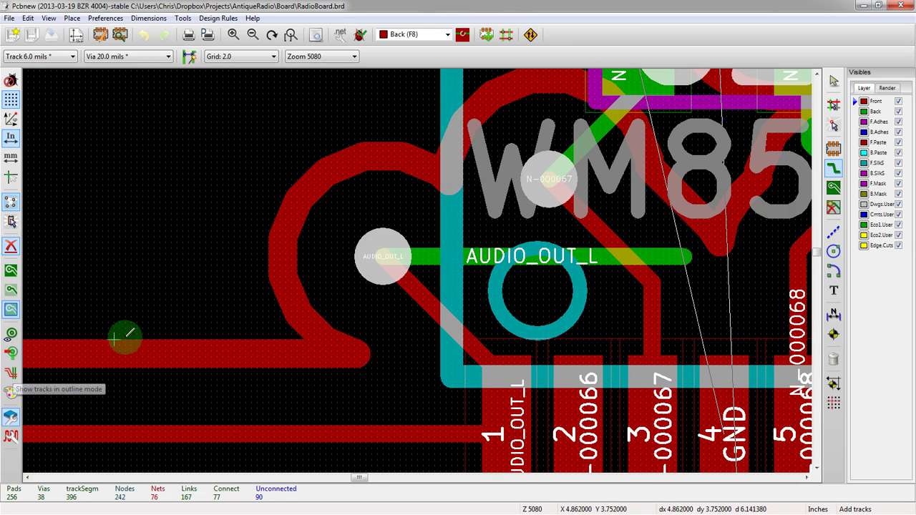
scroll(345, 352, "up", 1)
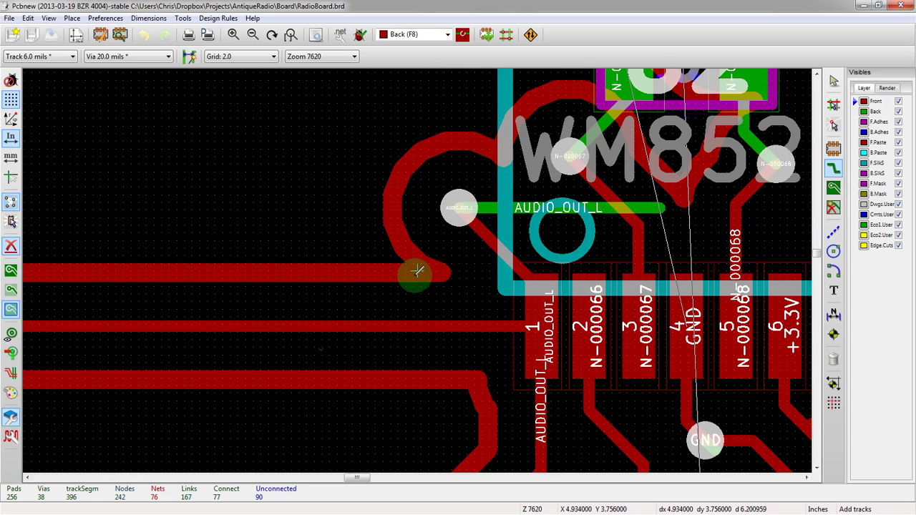
Show copper zones filled and draw tracks as thin outlines.
left_click(11, 271)
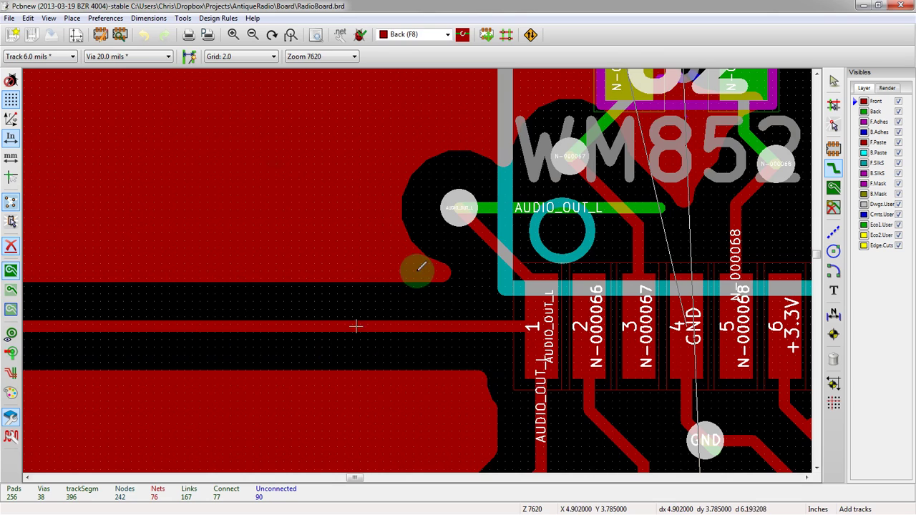
scroll(422, 266, "up", 2)
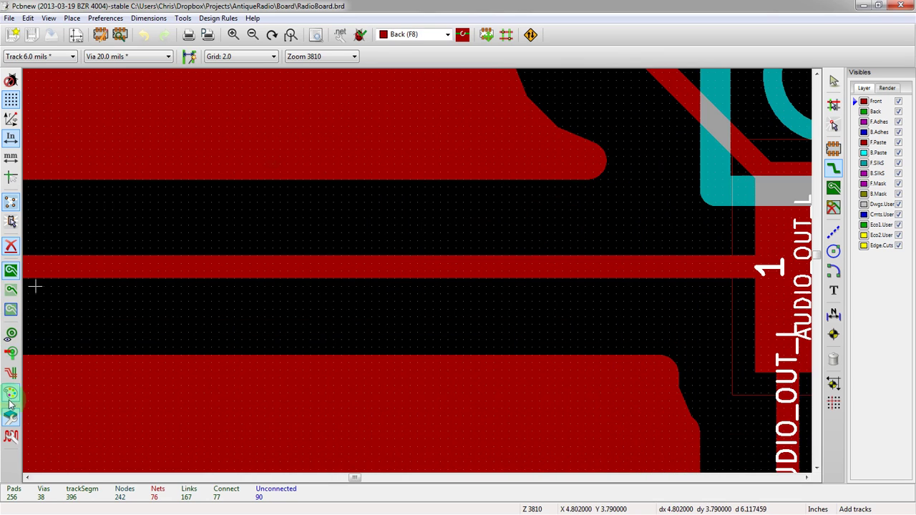
left_click(10, 373)
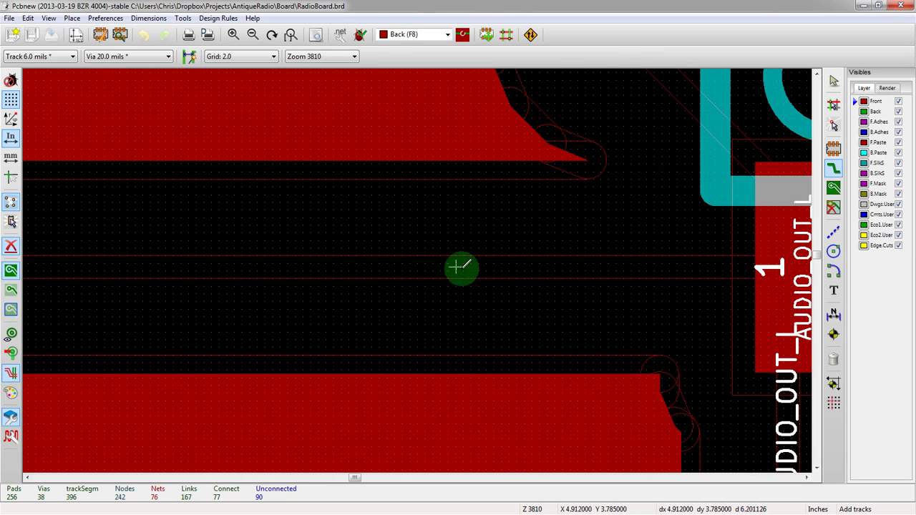
Draw tracks solid, try high contrast, make Back active, then return to normal contrast.
left_click(11, 375)
left_click(11, 393)
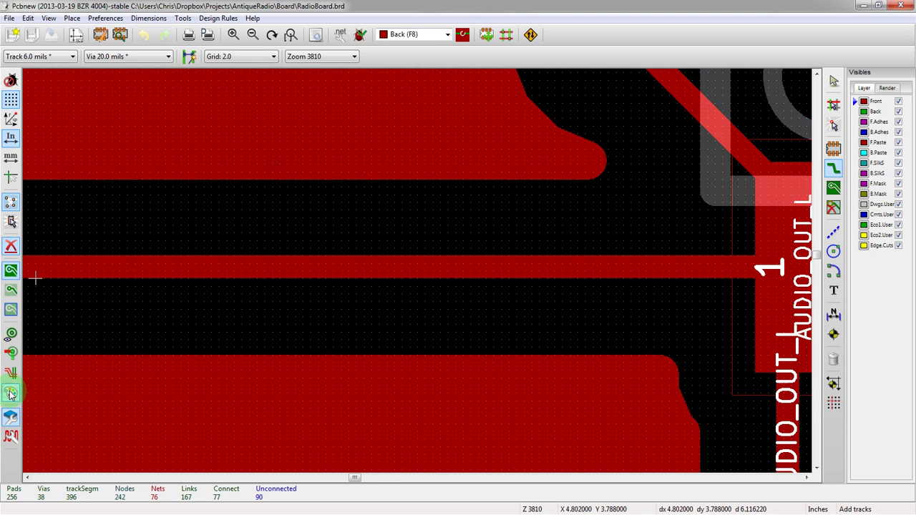
scroll(415, 269, "down", 6)
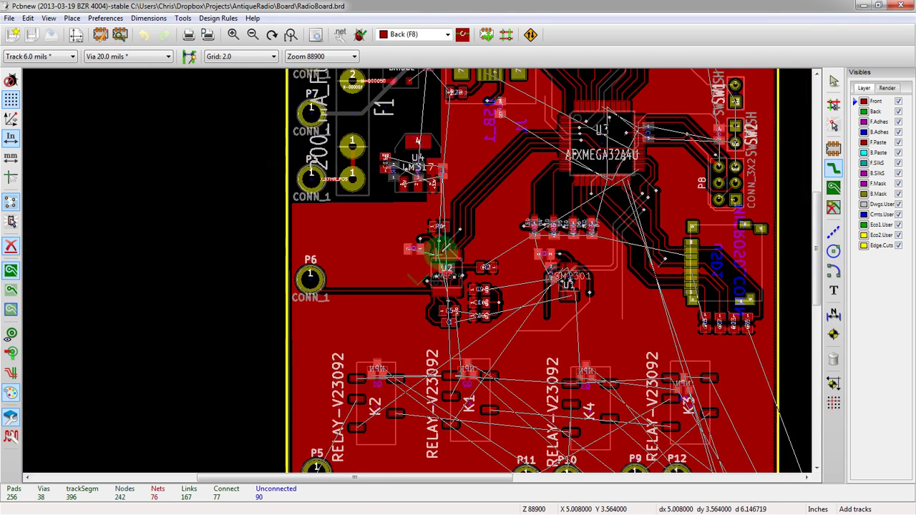
scroll(429, 257, "up", 2)
key("F8")
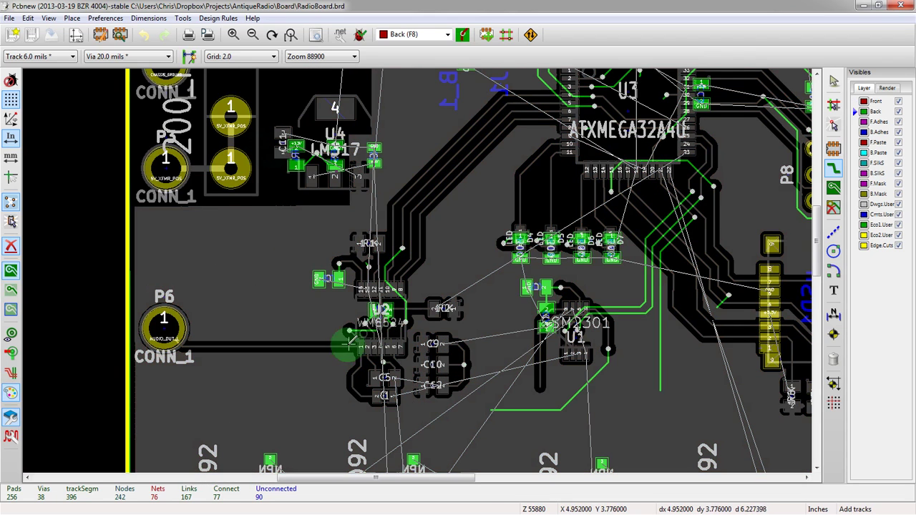
left_click(10, 394)
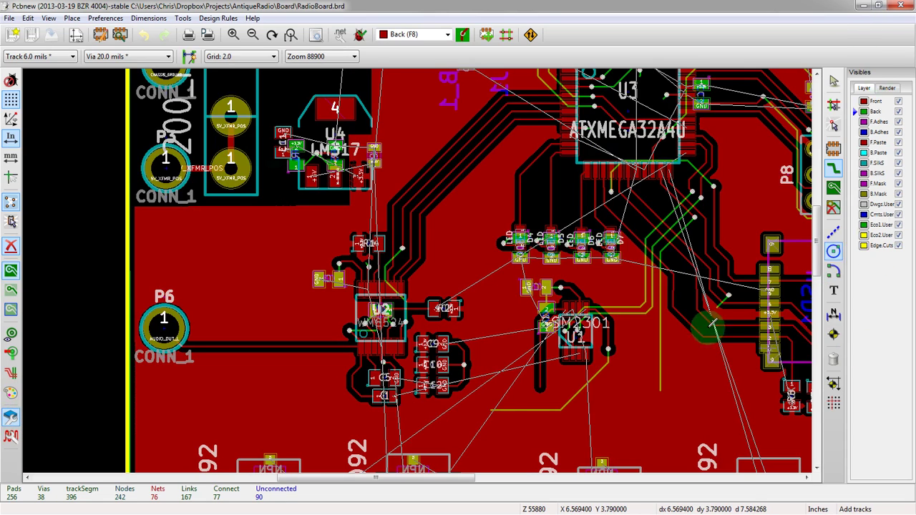
Hide and restore the Layers Manager, then show and hide the microwave toolbar.
left_click(12, 419)
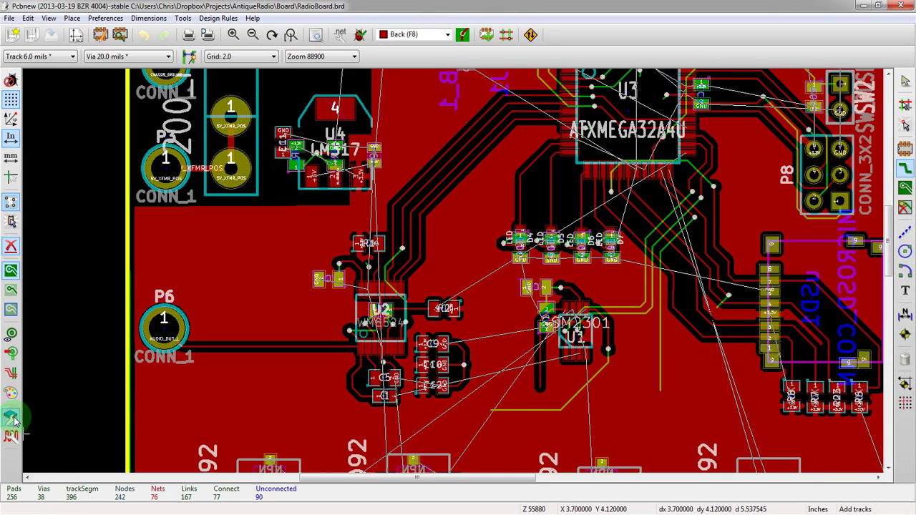
left_click(11, 419)
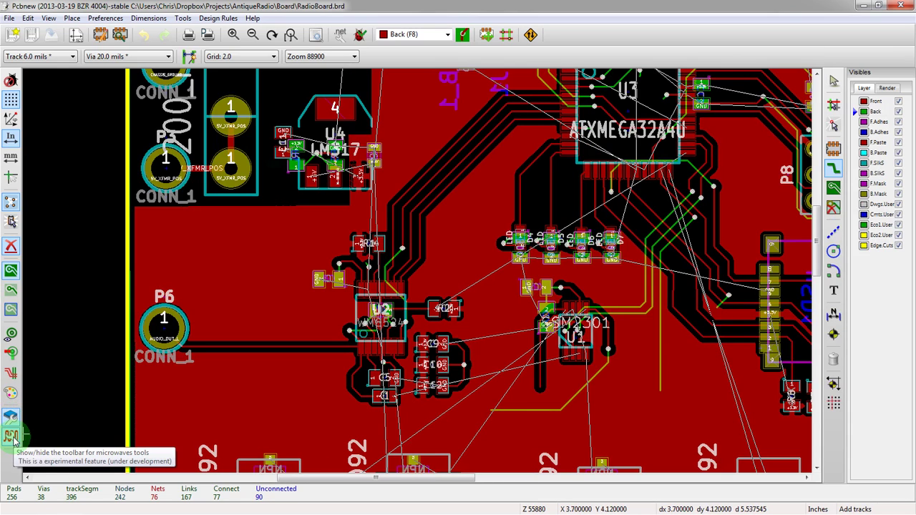
left_click(11, 437)
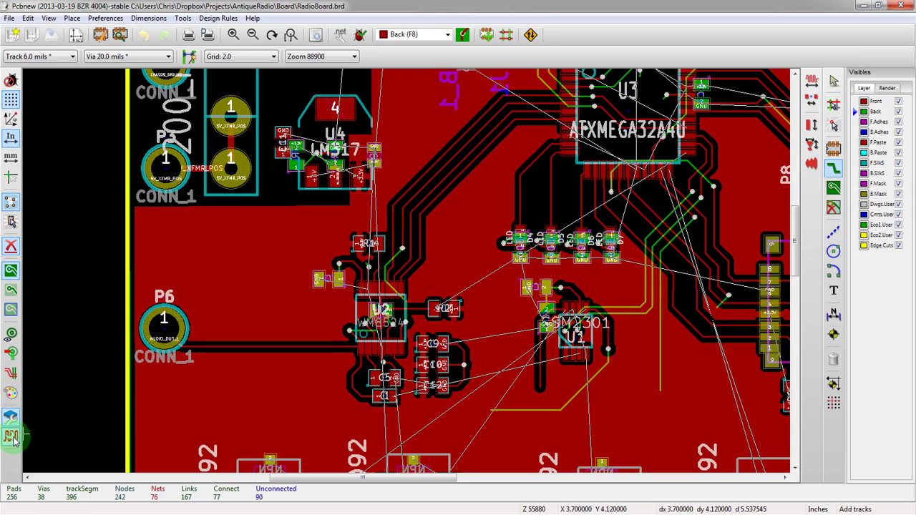
left_click(12, 437)
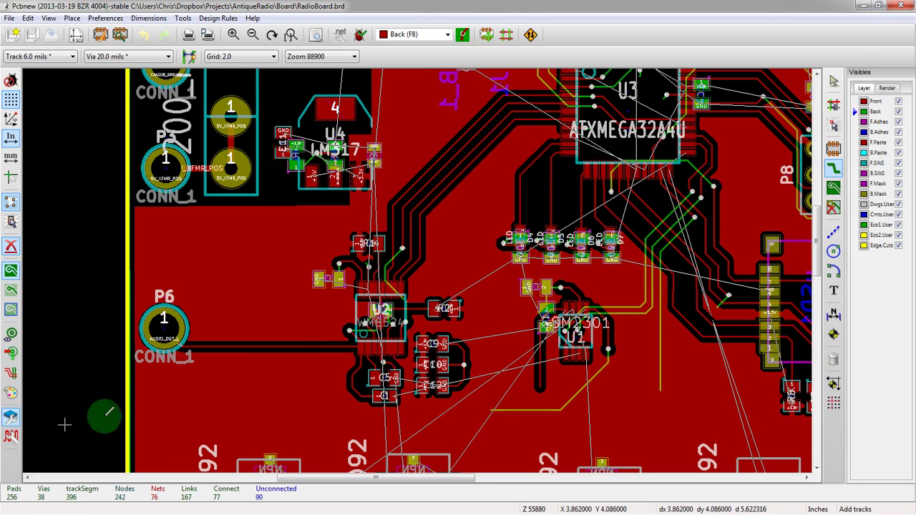
scroll(421, 271, "down", 3)
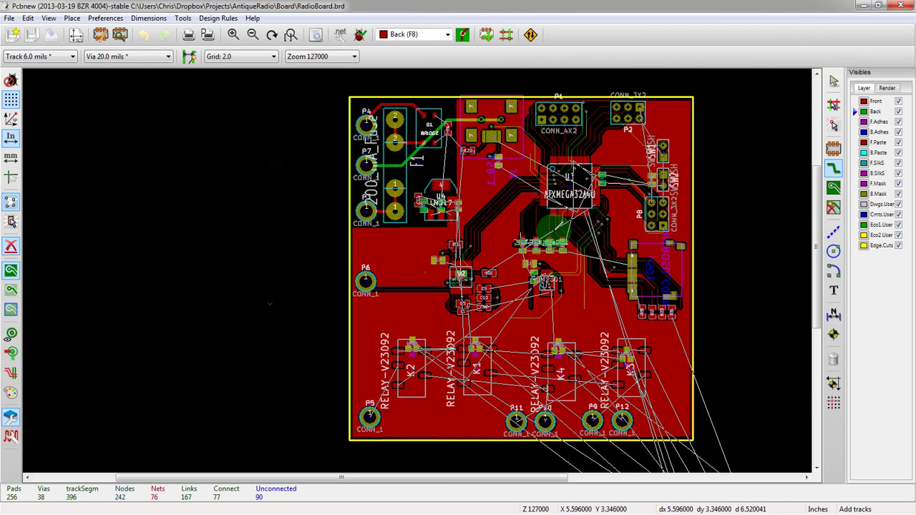
scroll(367, 283, "up", 3)
left_click(837, 81)
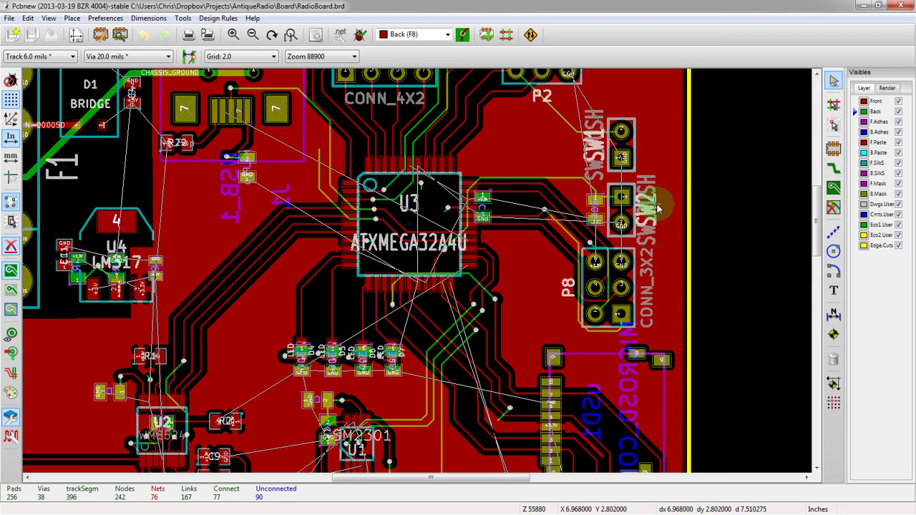
left_click(835, 81)
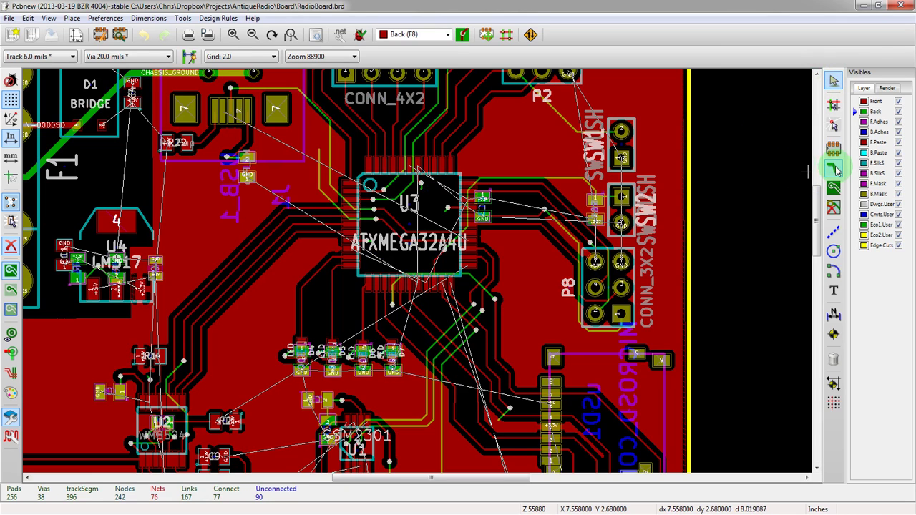
left_click(835, 169)
left_click(761, 178)
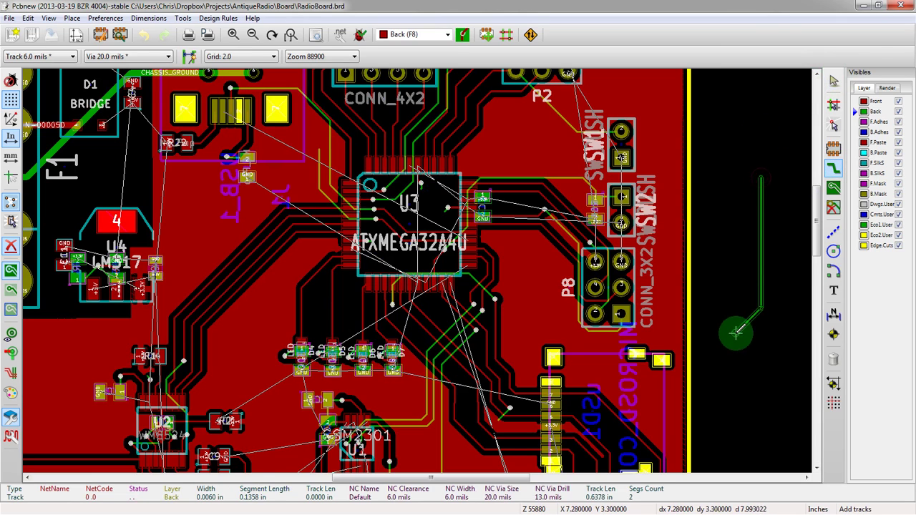
key("Escape")
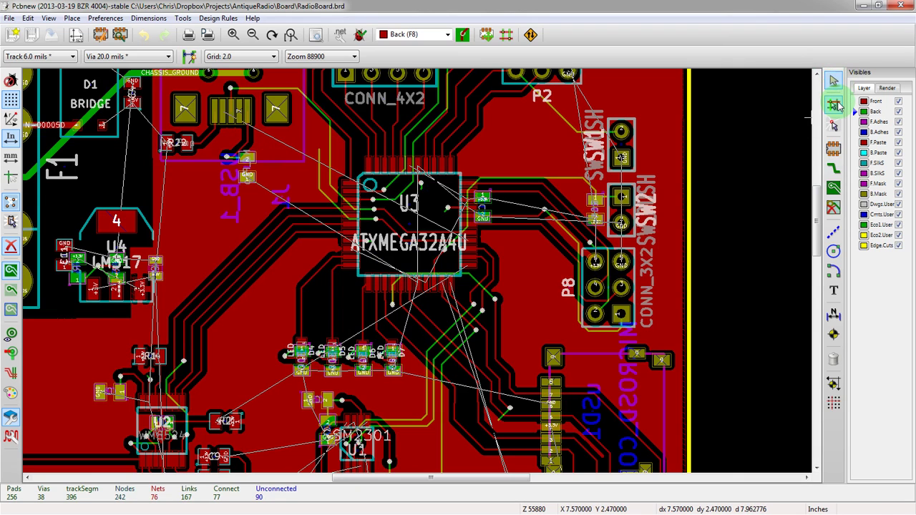
Select the Highlight net tool and zoom around the board.
left_click(834, 105)
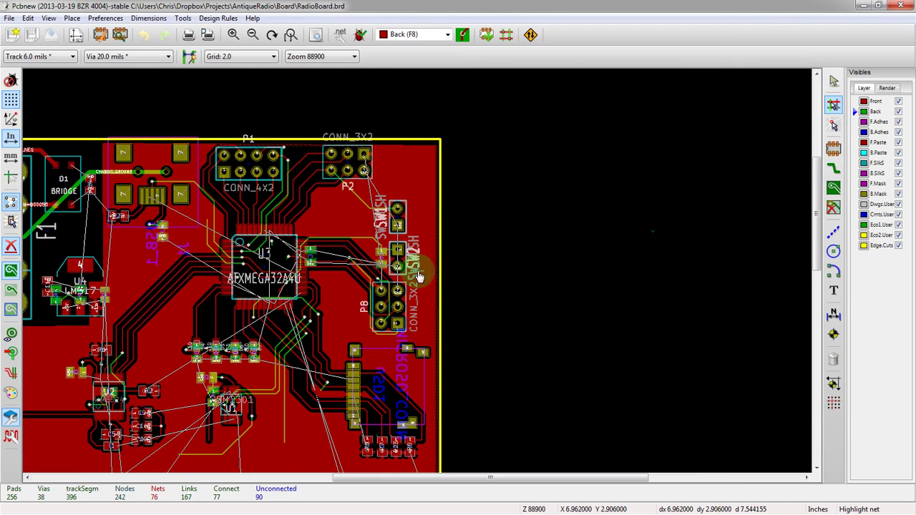
scroll(652, 235, "down", 1)
scroll(409, 265, "down", 1)
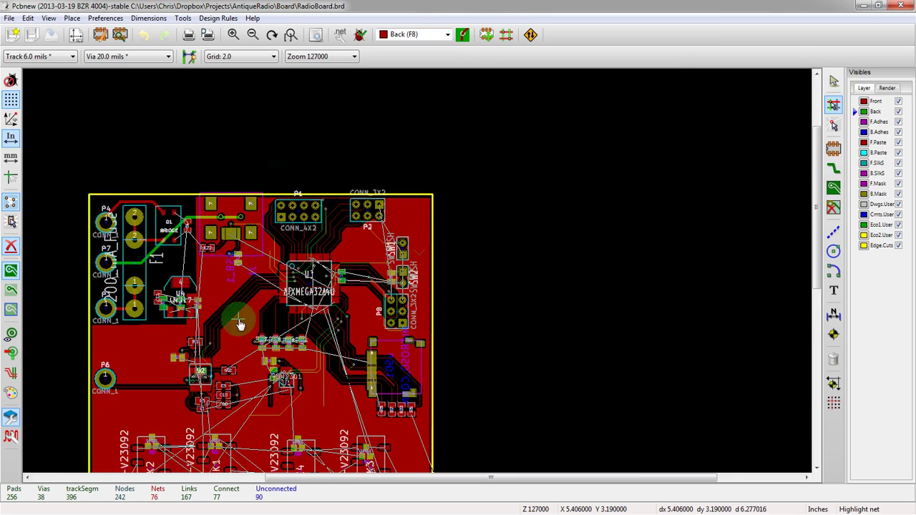
scroll(239, 321, "up", 1)
scroll(460, 247, "up", 2)
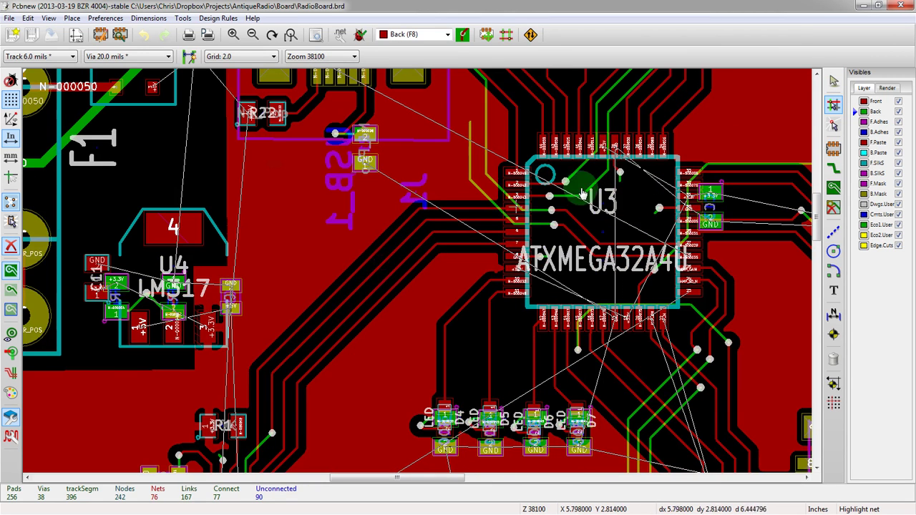
Highlight net N-000042 at a CONN_4X2 pad, then clear the highlight.
left_click(834, 80)
left_click(834, 104)
scroll(417, 271, "up", 1)
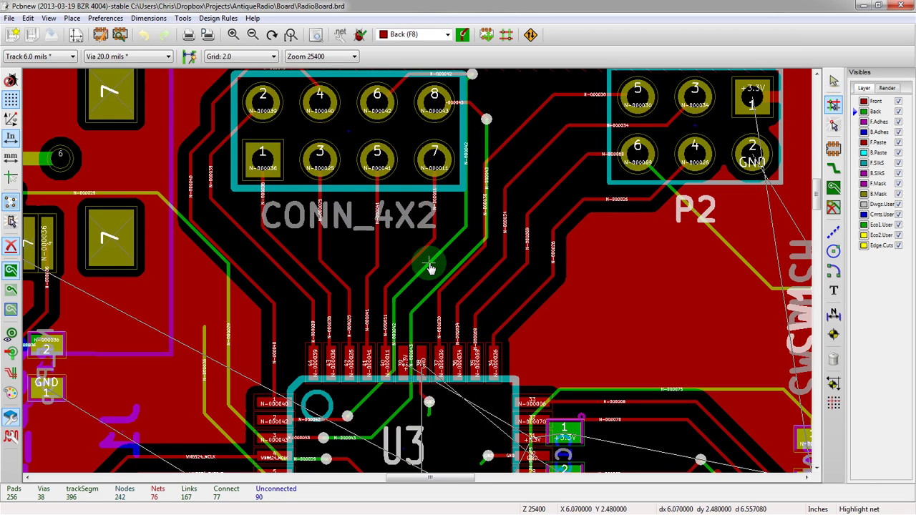
left_click(428, 268)
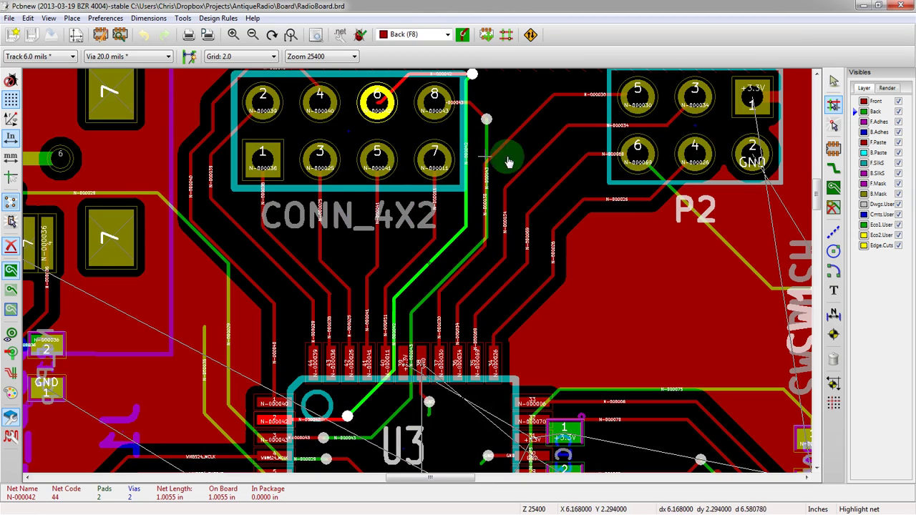
left_click(613, 283)
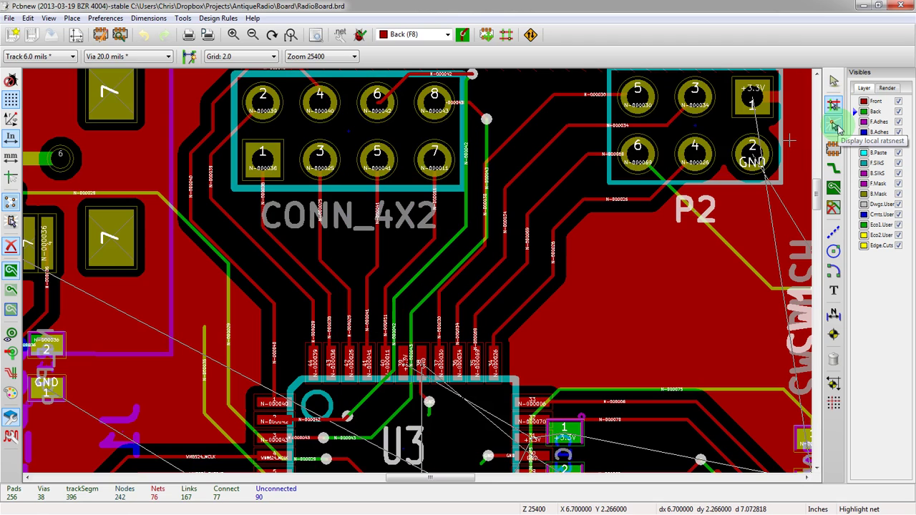
Hide the board-wide ratsnest lines while zooming around the board.
scroll(422, 304, "down", 4)
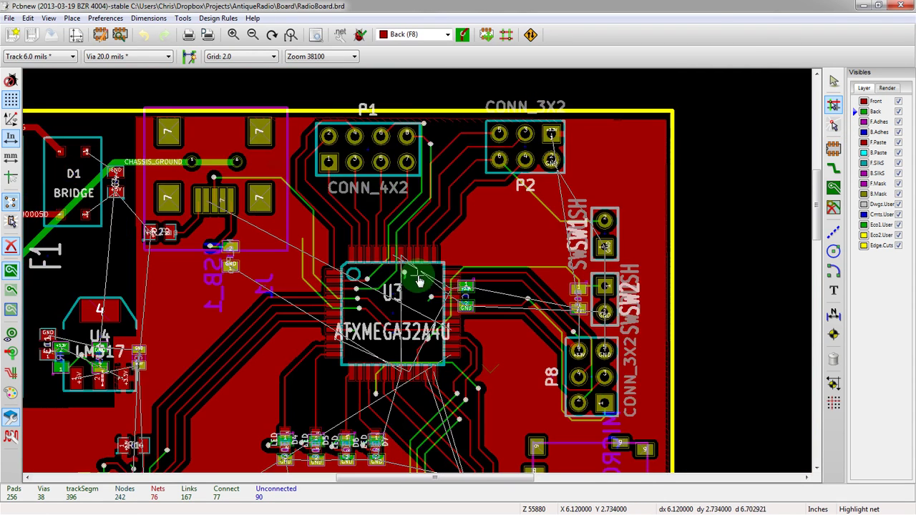
scroll(460, 422, "down", 1)
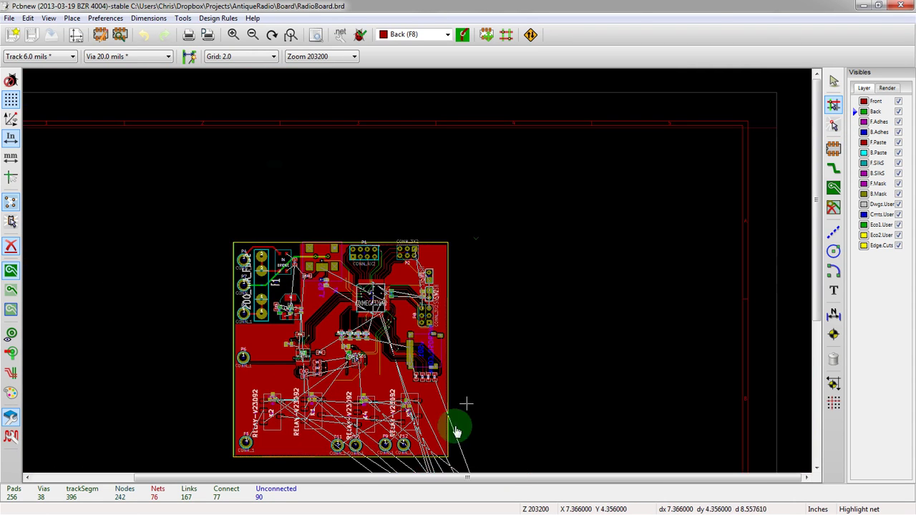
scroll(382, 430, "down", 1)
scroll(378, 429, "up", 2)
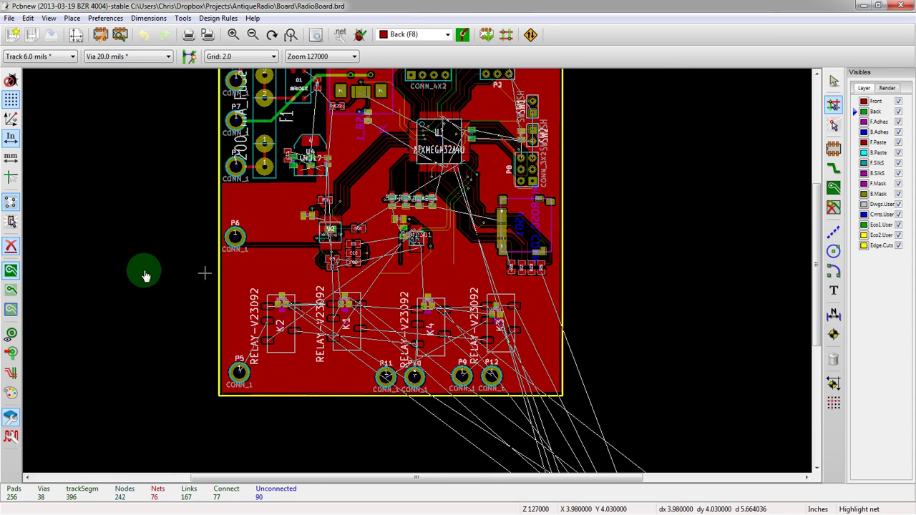
left_click(8, 204)
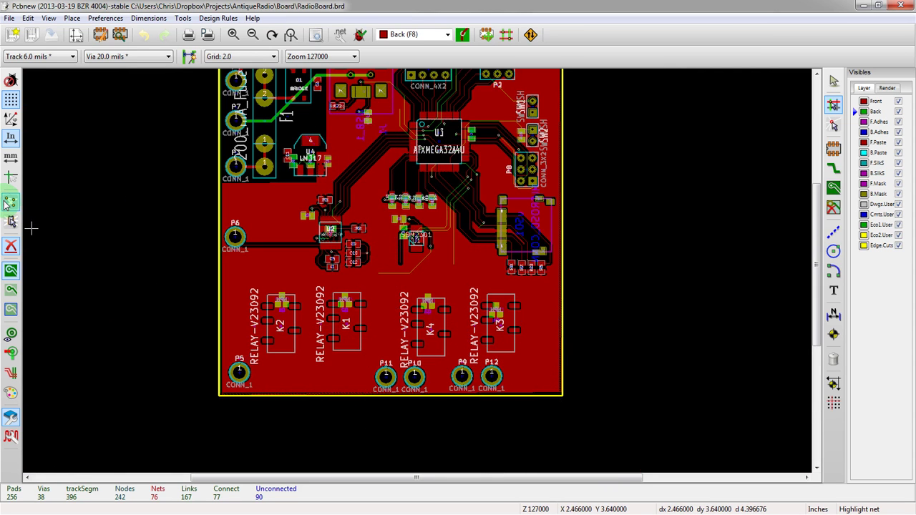
scroll(439, 125, "up", 4)
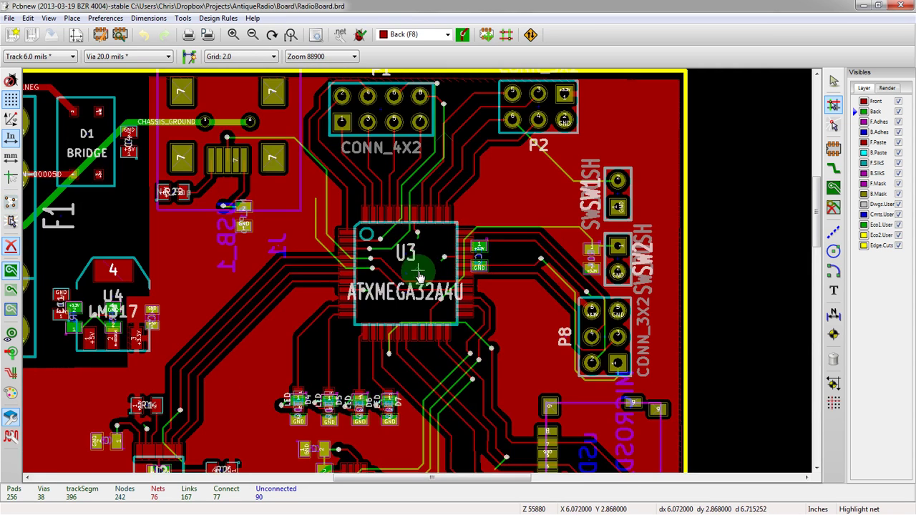
scroll(419, 276, "up", 2)
scroll(421, 277, "down", 1)
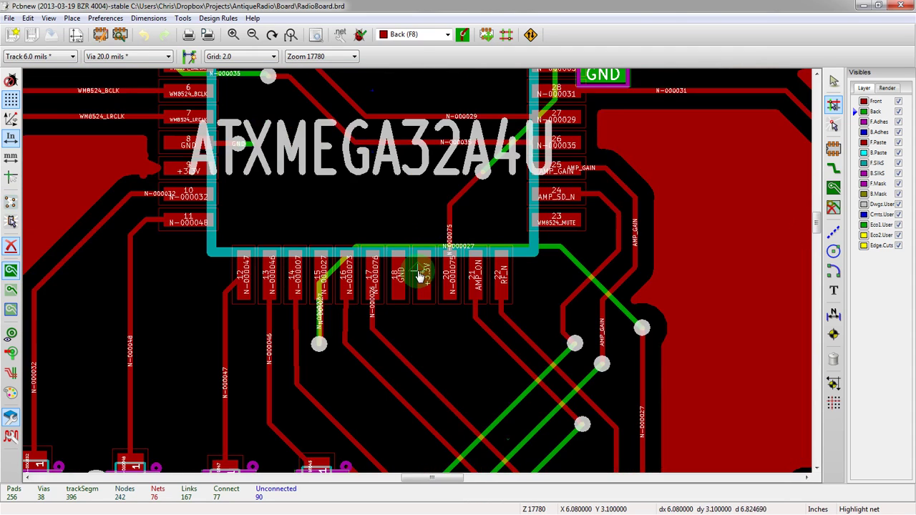
scroll(422, 277, "up", 1)
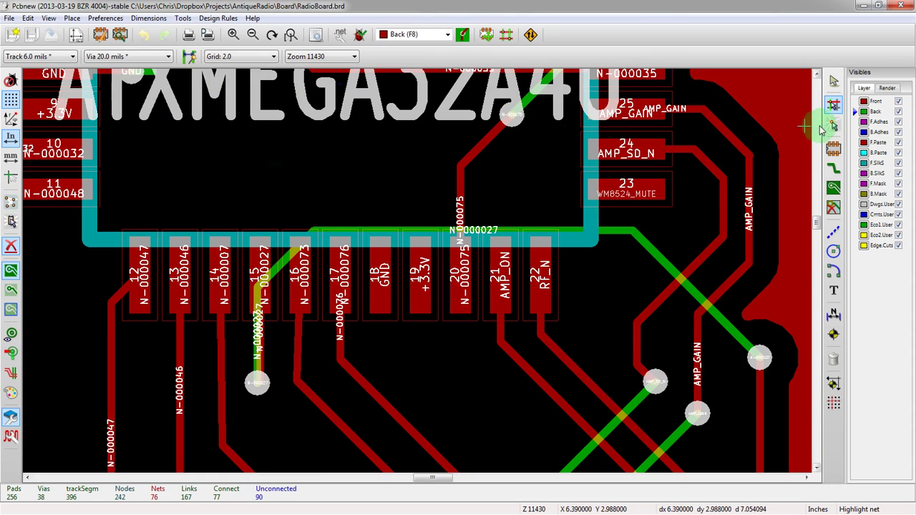
With the Select rats nest tool, show ratsnest from U3 pad 19 (+3.3V) and pad 24.
left_click(830, 127)
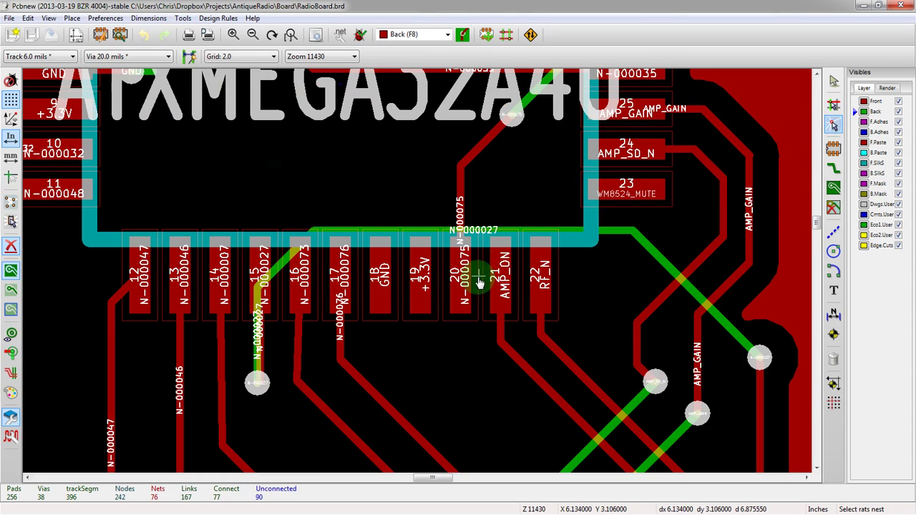
left_click(421, 281)
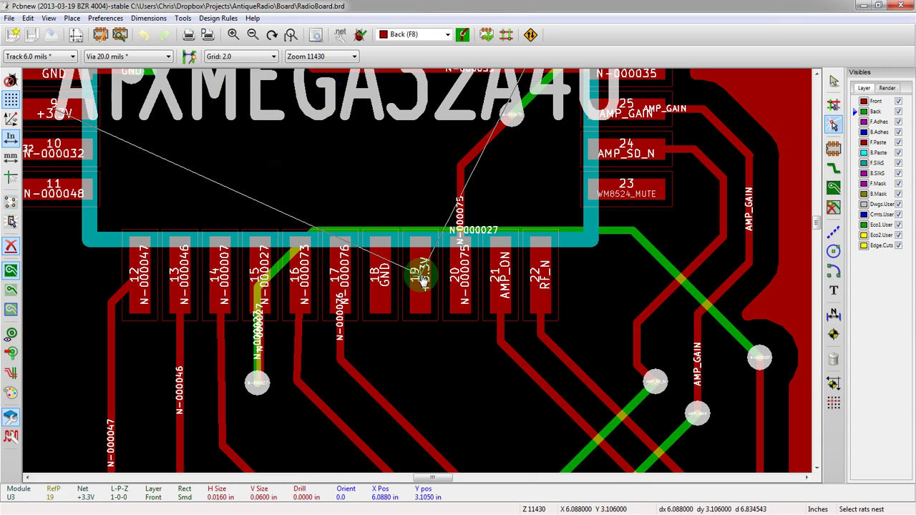
scroll(421, 281, "down", 1)
scroll(420, 278, "up", 1)
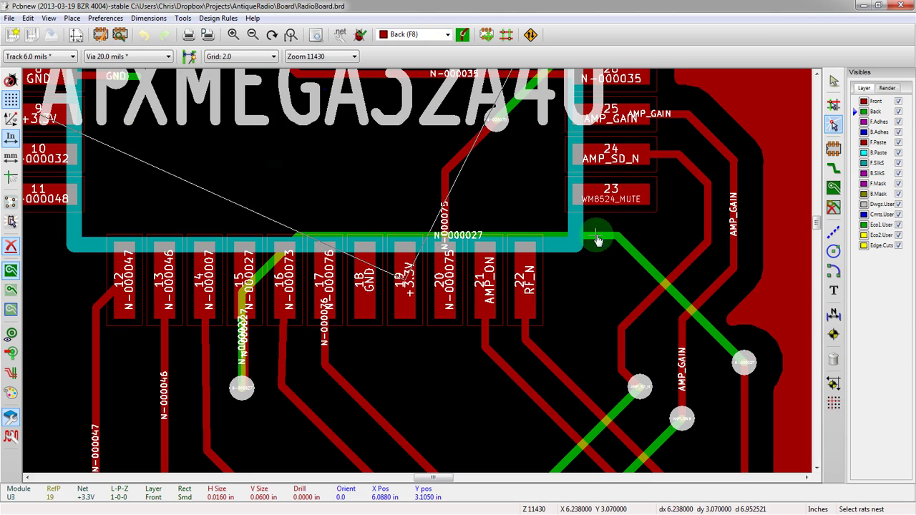
left_click(617, 164)
scroll(617, 165, "down", 3)
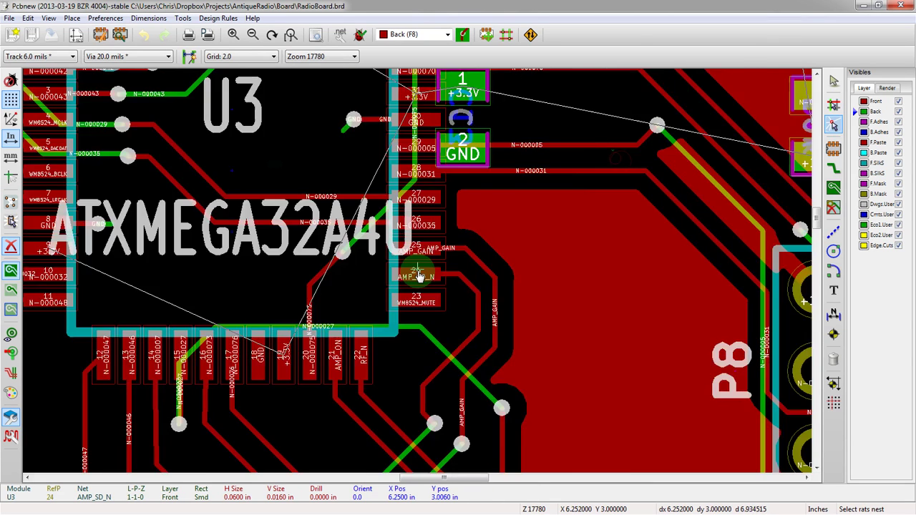
scroll(380, 251, "up", 2)
scroll(379, 250, "up", 2)
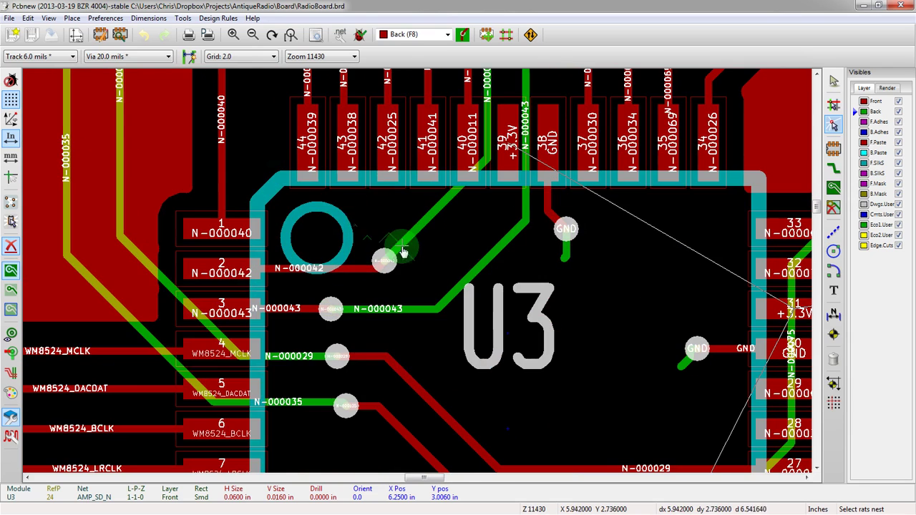
Show ratsnest from U3 pads 34 and 38 (GND), then return to No tool with board statistics.
left_click(677, 143)
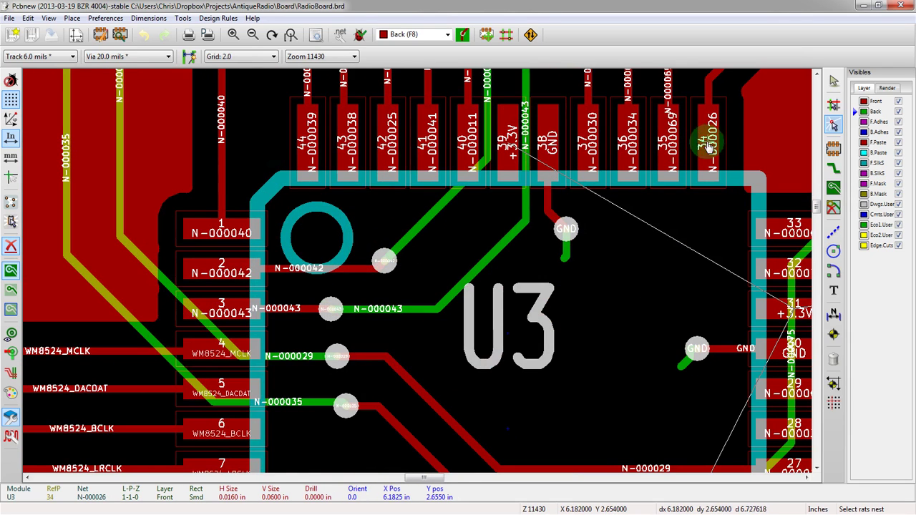
left_click(630, 142)
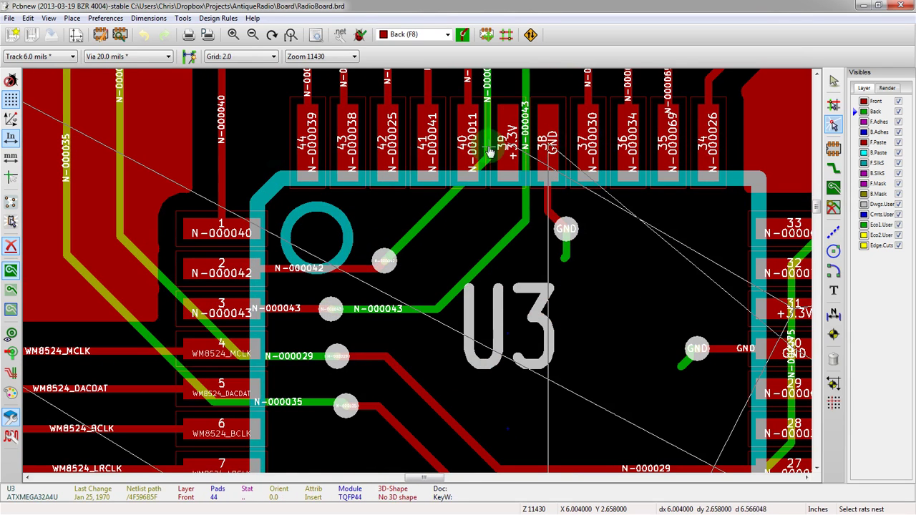
left_click(547, 142)
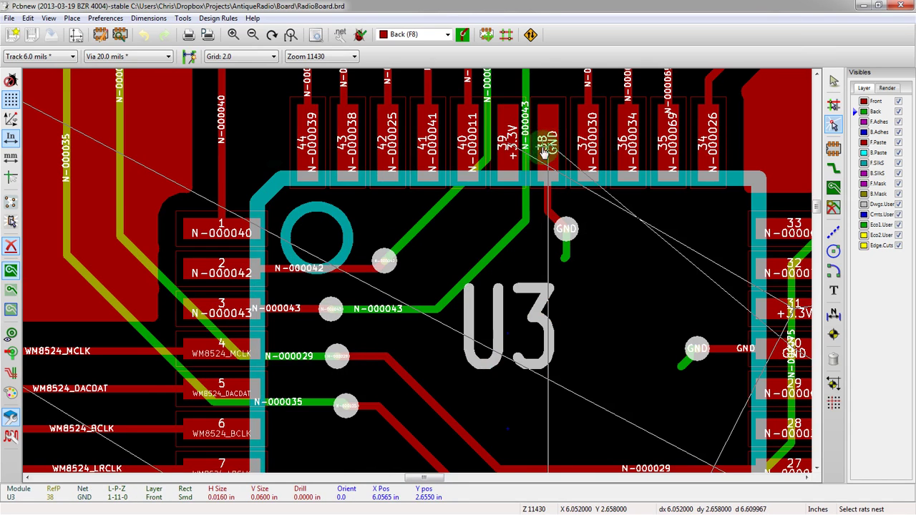
scroll(544, 152, "down", 1)
scroll(421, 275, "up", 2)
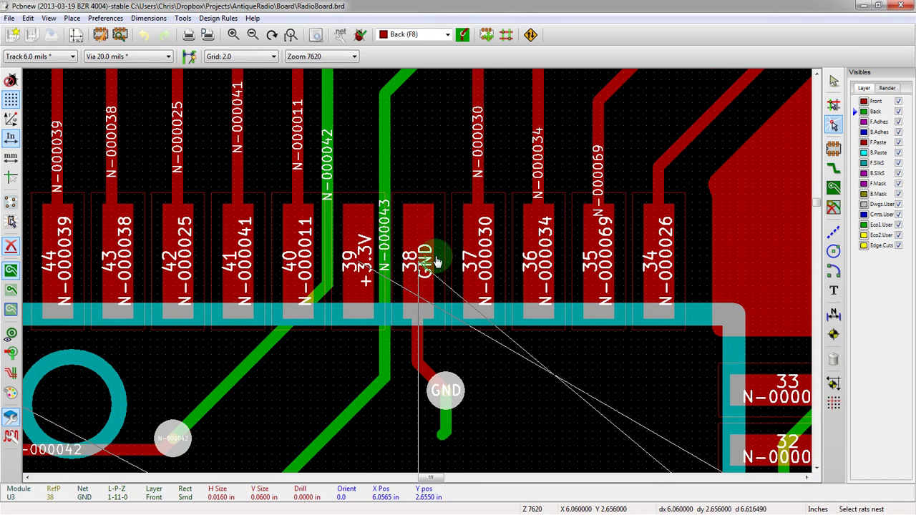
left_click(833, 81)
left_click(631, 113)
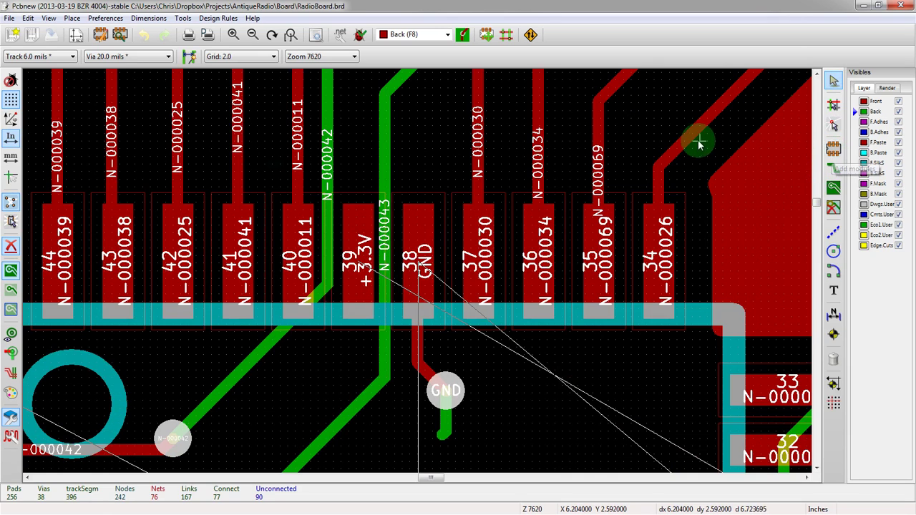
Zoom out to view the whole sheet, then zoom back in on the relays.
scroll(715, 148, "down", 6)
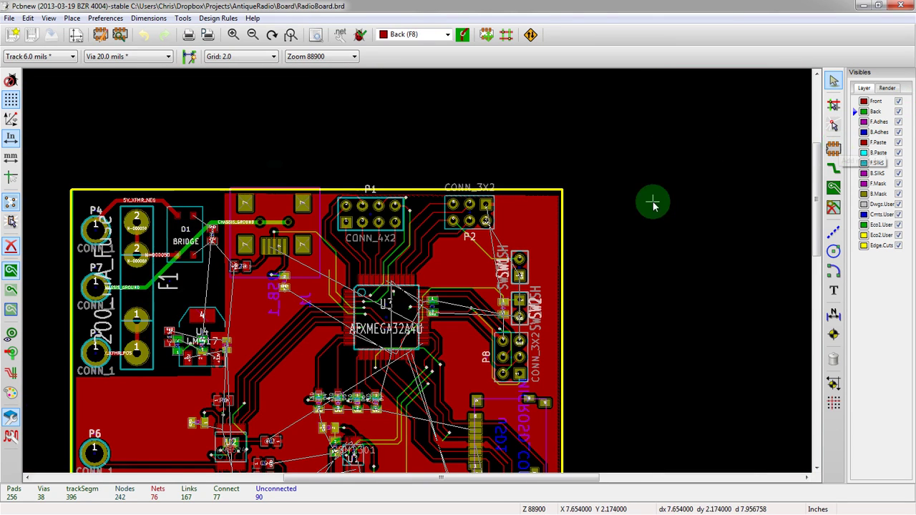
scroll(659, 214, "down", 2)
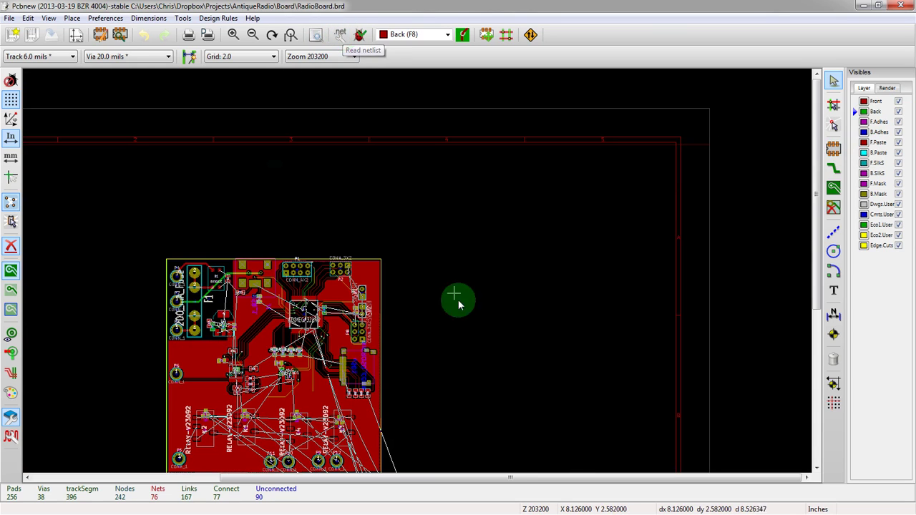
scroll(457, 300, "down", 1)
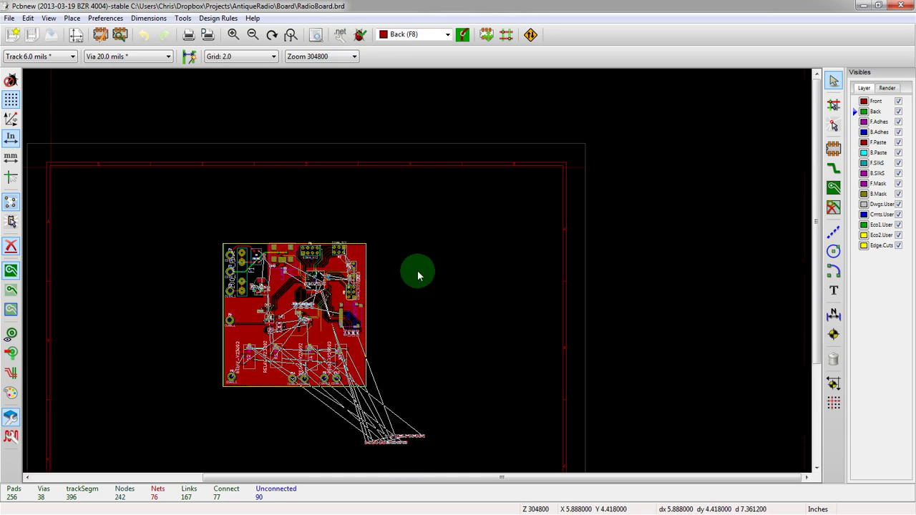
scroll(377, 344, "up", 2)
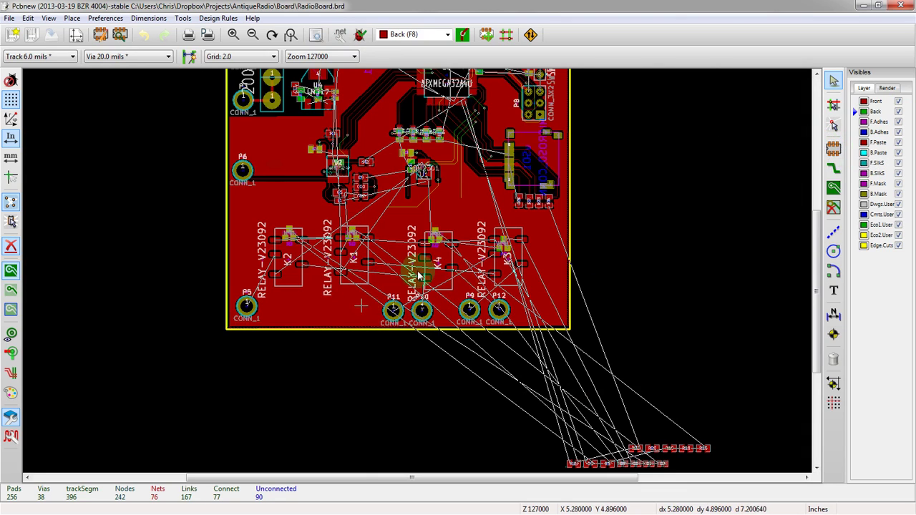
scroll(418, 272, "up", 1)
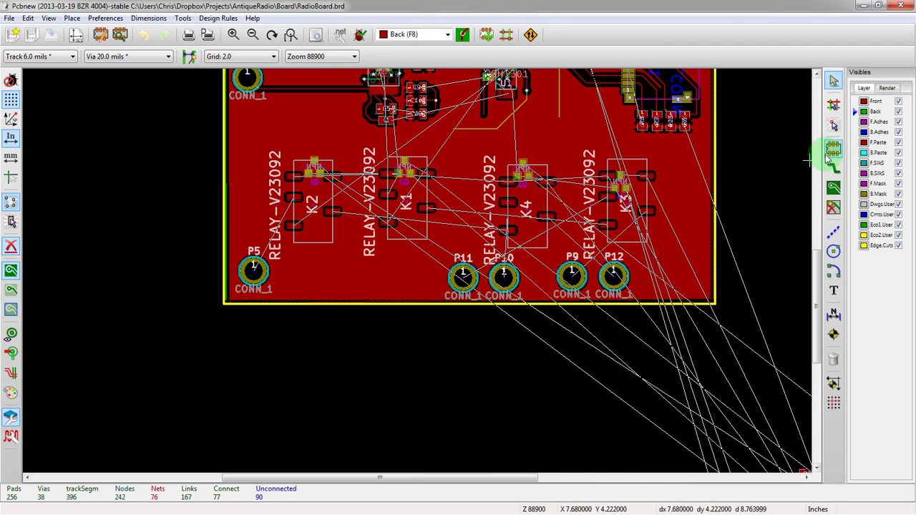
left_click(680, 269)
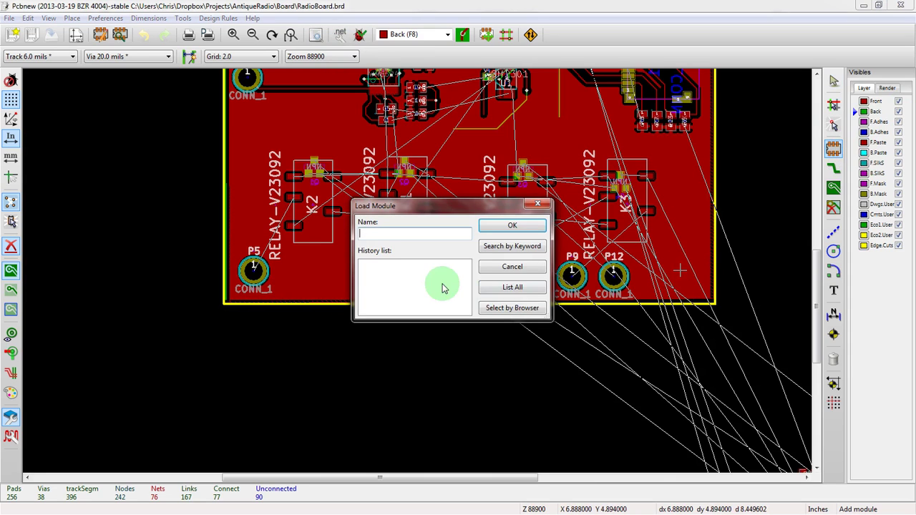
left_click(540, 206)
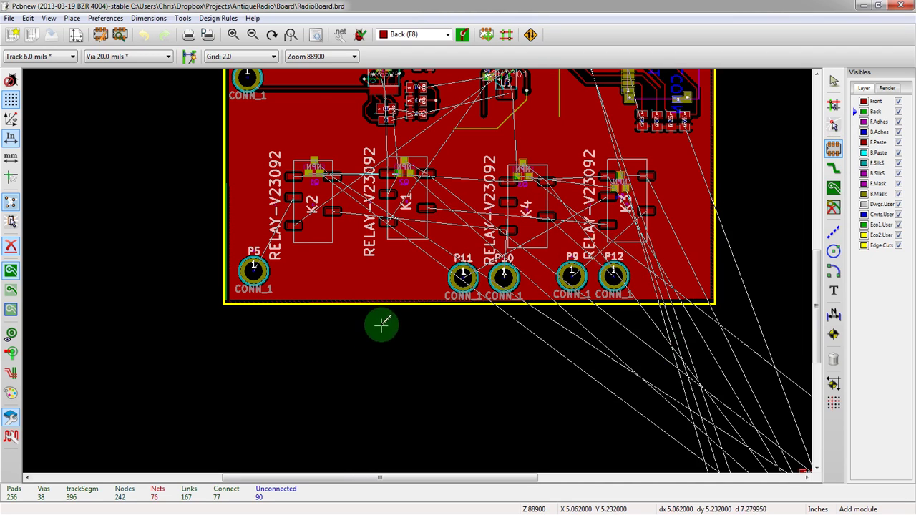
scroll(382, 317, "down", 1)
scroll(515, 358, "down", 1)
scroll(417, 271, "up", 2)
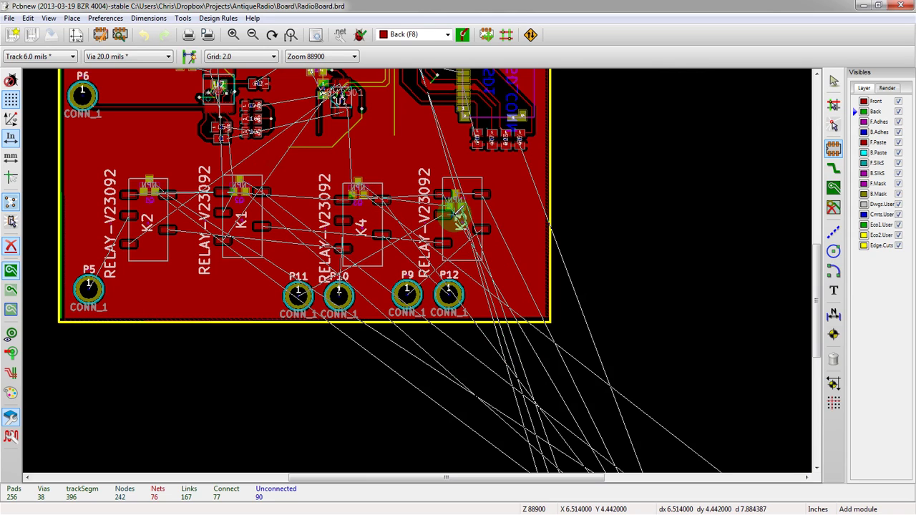
Place the carried footprint, then route a trial two-via track beside the board and discard it.
left_click(455, 215)
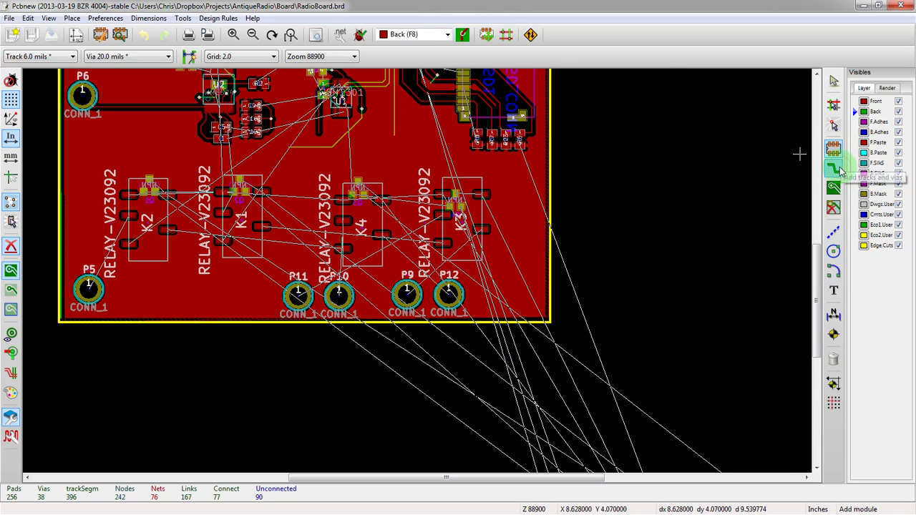
left_click(840, 169)
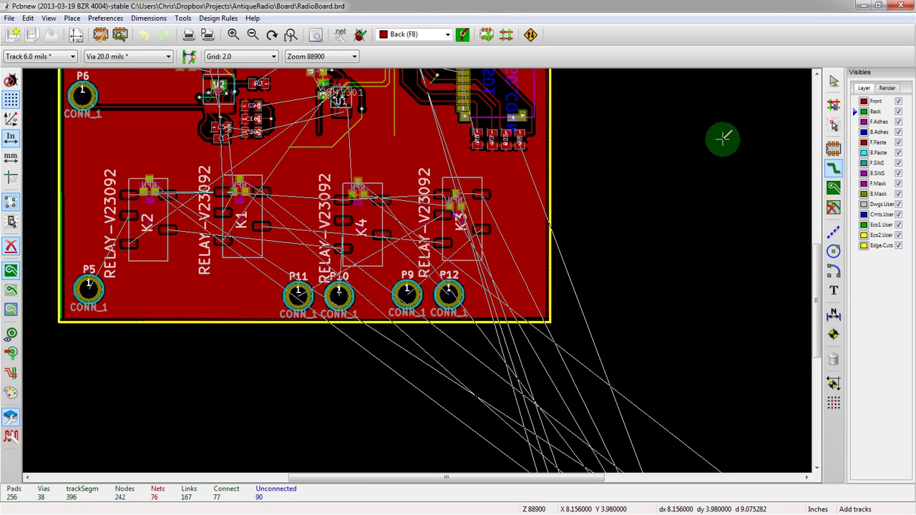
left_click(634, 182)
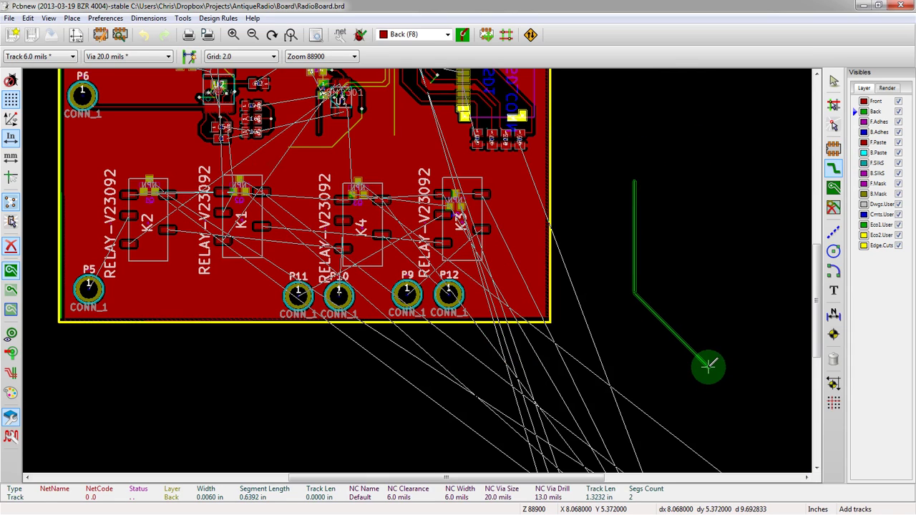
key("v")
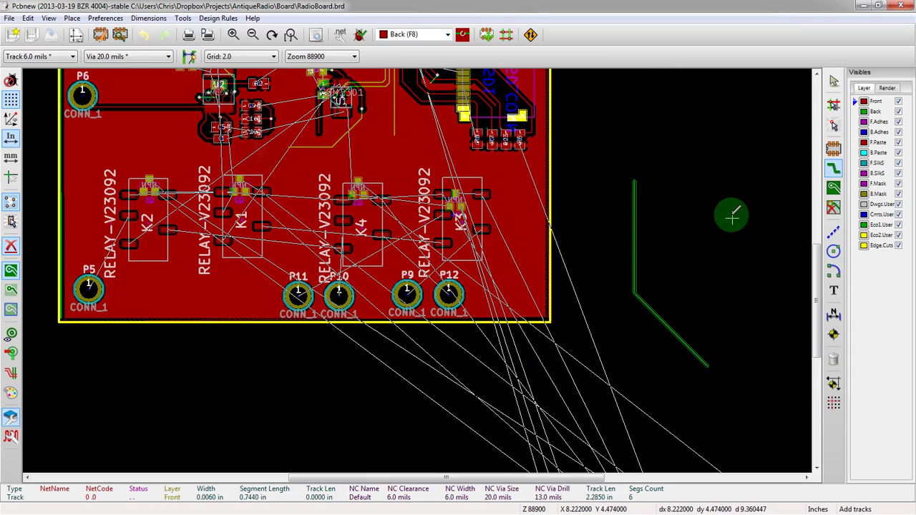
key("v")
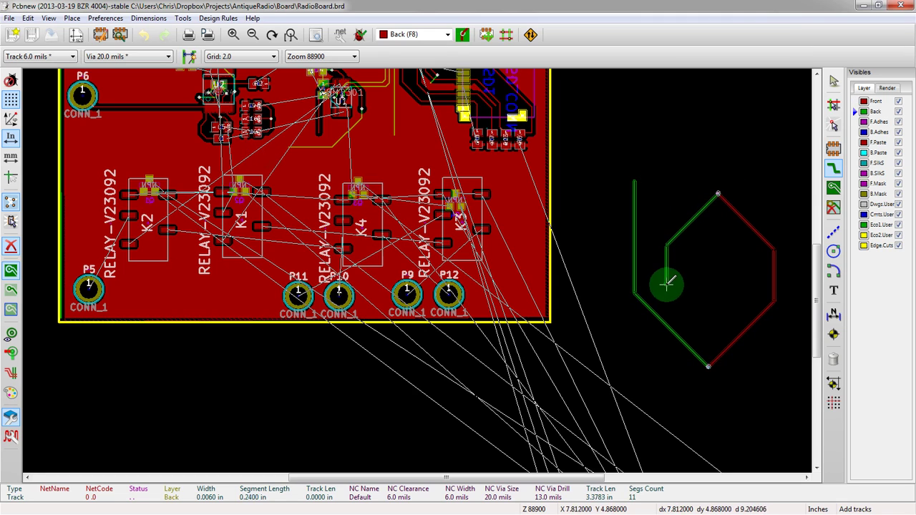
key("Escape")
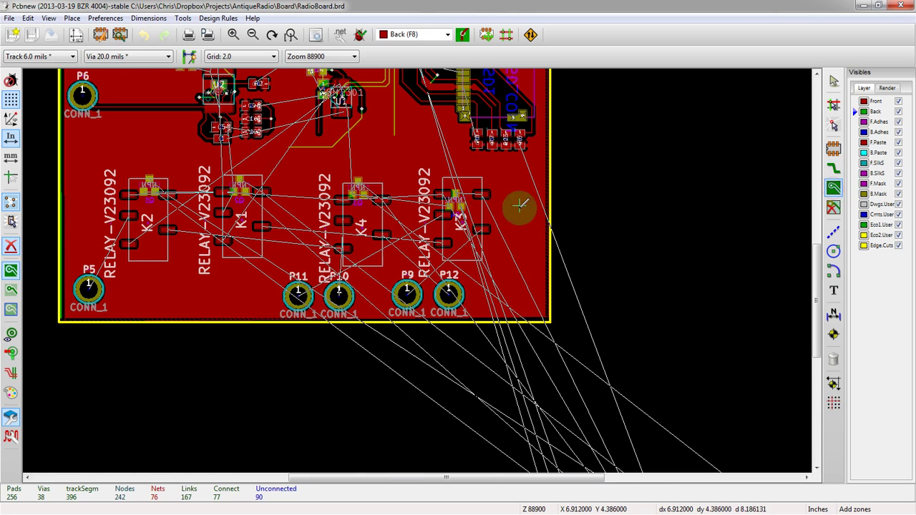
Remove the filled copper from all zones, then cancel a new copper zone's properties.
scroll(527, 239, "up", 1)
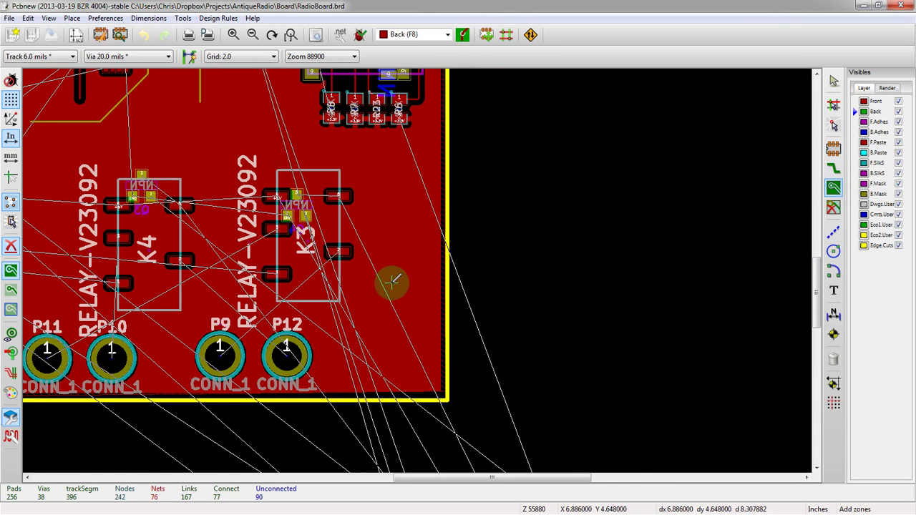
scroll(418, 269, "up", 1)
right_click(430, 267)
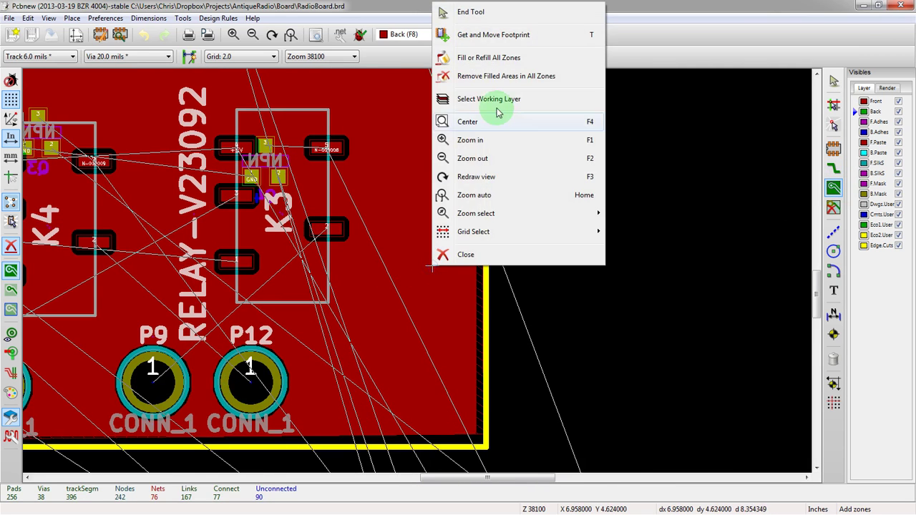
left_click(499, 75)
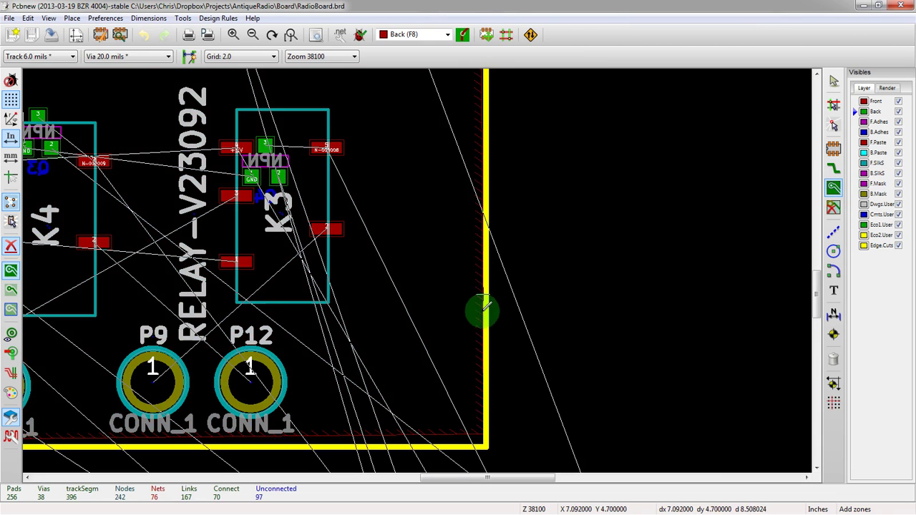
left_click(554, 306)
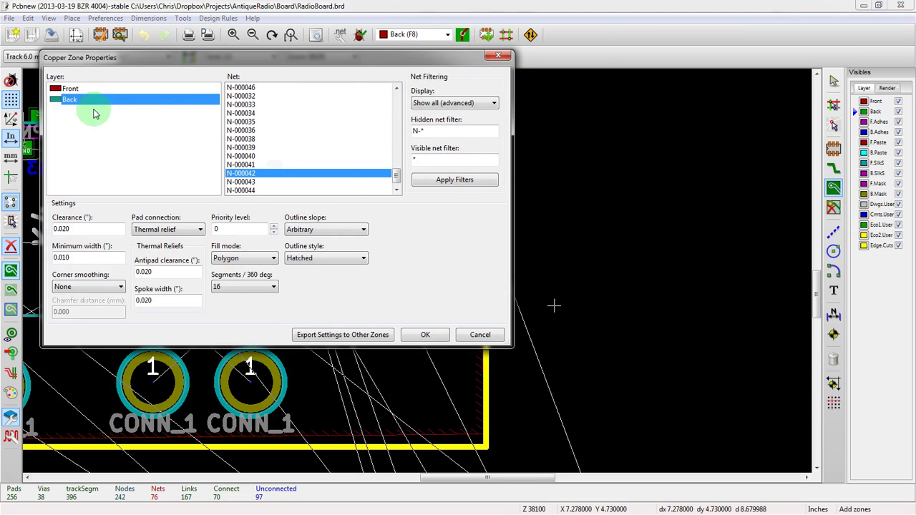
left_click(498, 58)
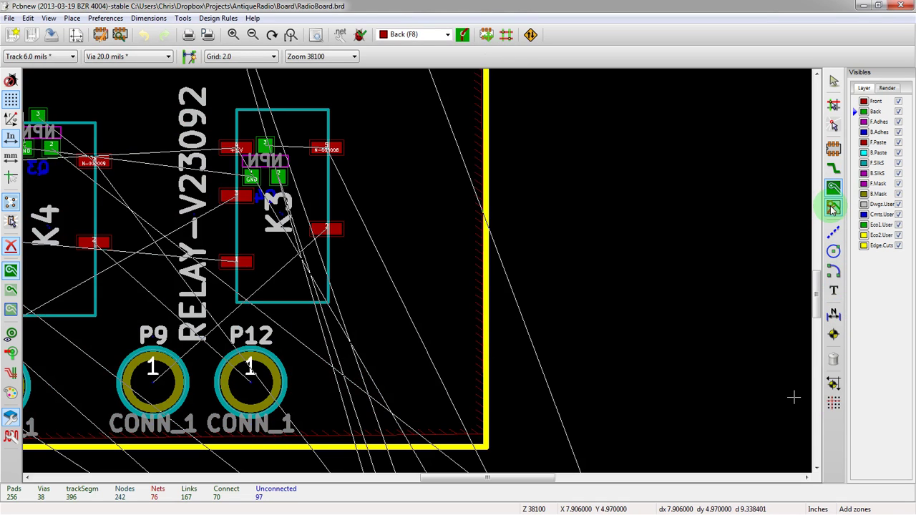
Zoom out to show the whole board and the loose parts below it.
scroll(420, 268, "down", 4)
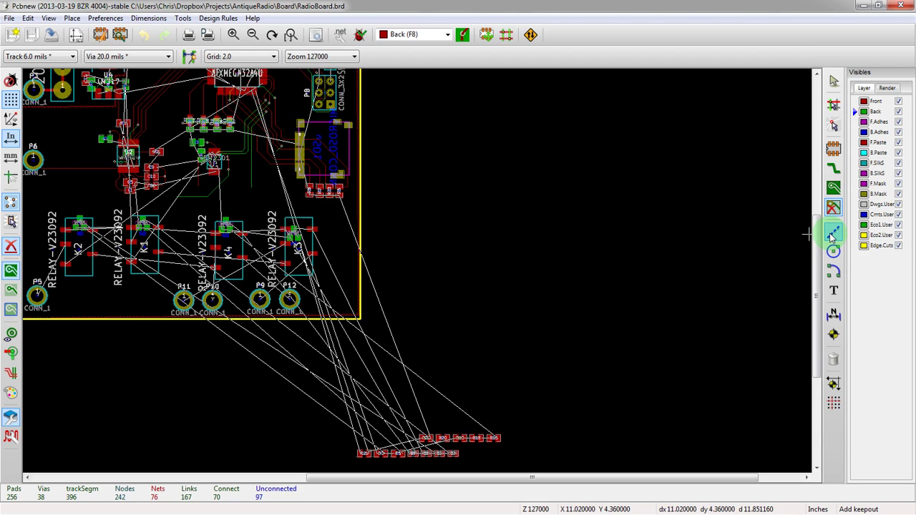
Choose the graphic line tool and make Edge.Cuts the current layer after copper-layer errors.
left_click(834, 236)
left_click(562, 194)
left_click(519, 288)
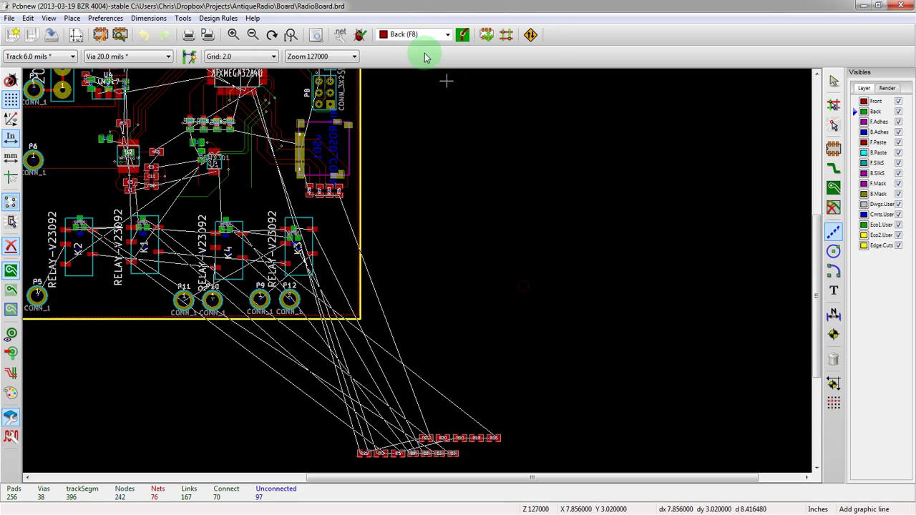
left_click(415, 35)
left_click(401, 175)
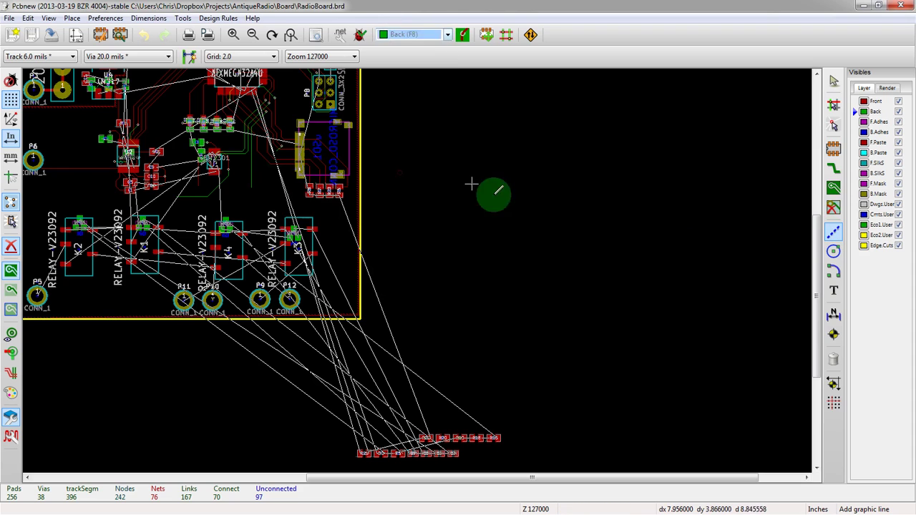
left_click(534, 267)
left_click(518, 286)
left_click(434, 34)
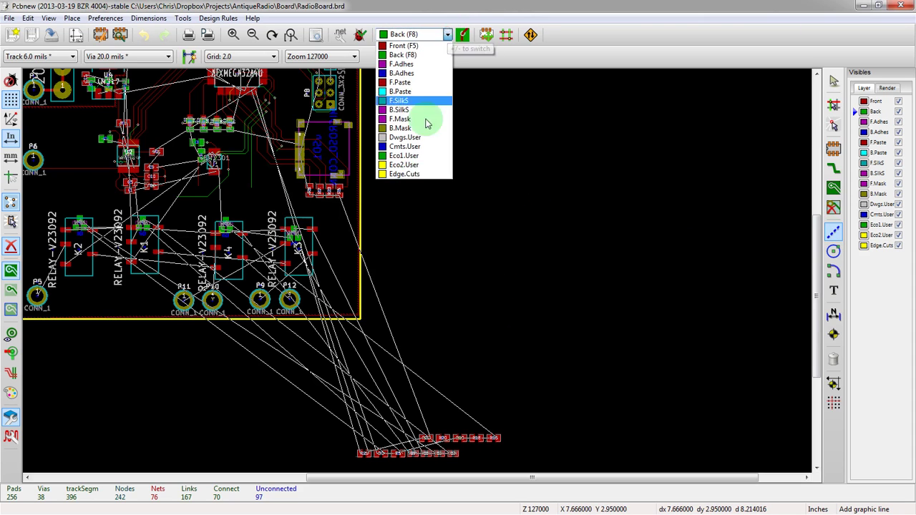
left_click(408, 174)
Draw an angled Edge.Cuts line shape to the right of the board.
left_click(498, 210)
left_click(511, 362)
left_click(600, 209)
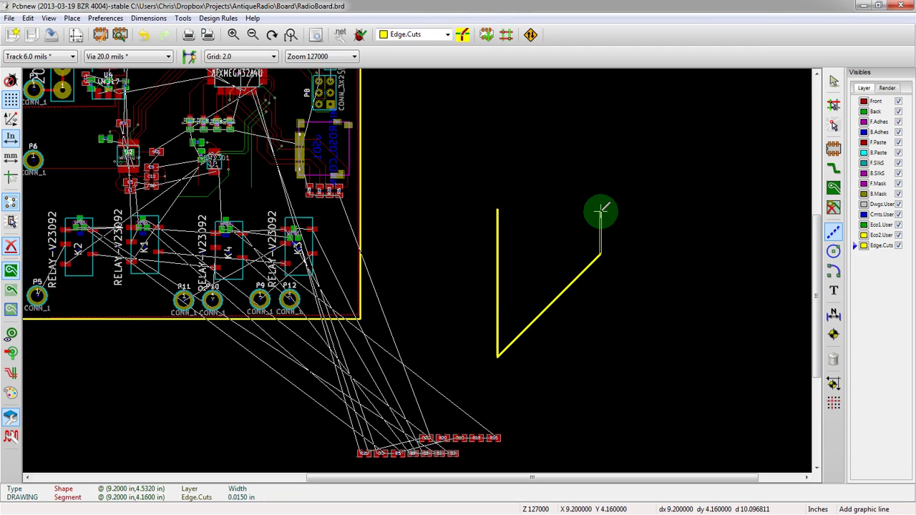
double_click(542, 195)
key("Escape")
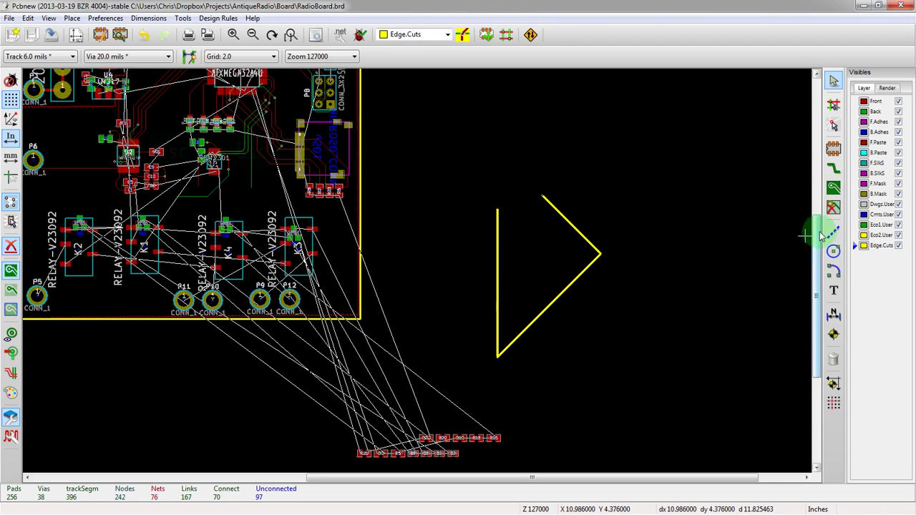
Undo the drawn Edge.Cuts lines, pick the circle tool, and zoom around the relays.
left_click(831, 272)
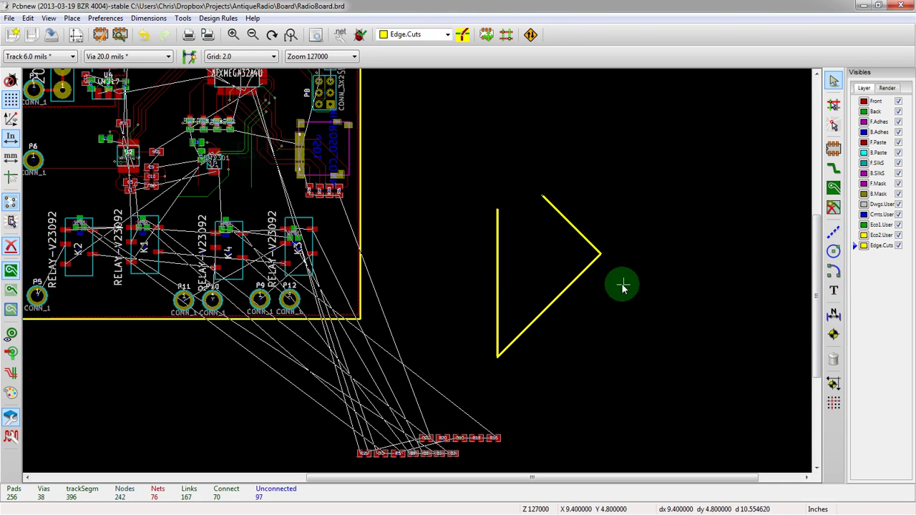
key("ctrl+z")
key("ctrl+z")
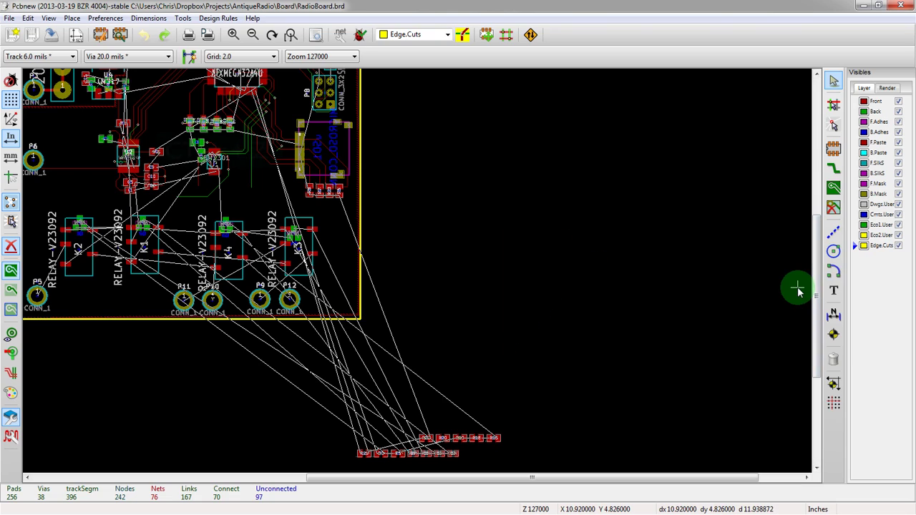
left_click(833, 251)
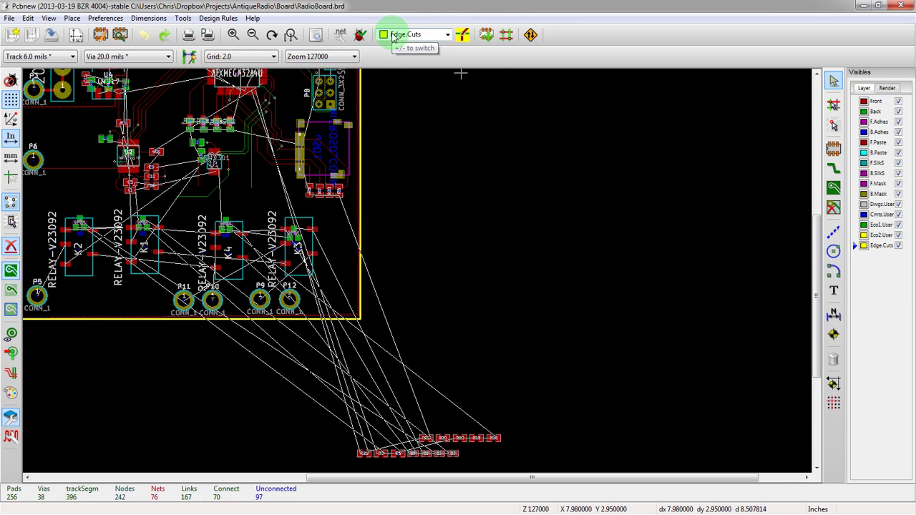
scroll(148, 265, "up", 1)
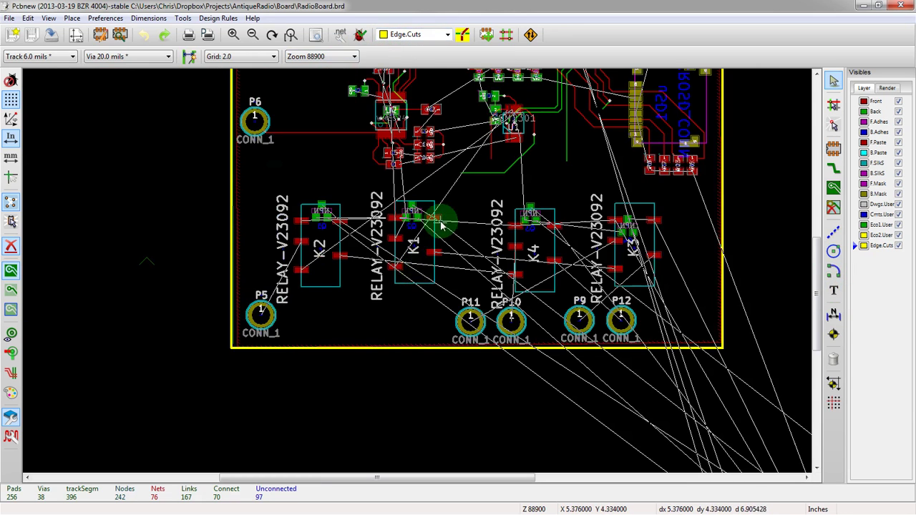
scroll(442, 226, "up", 1)
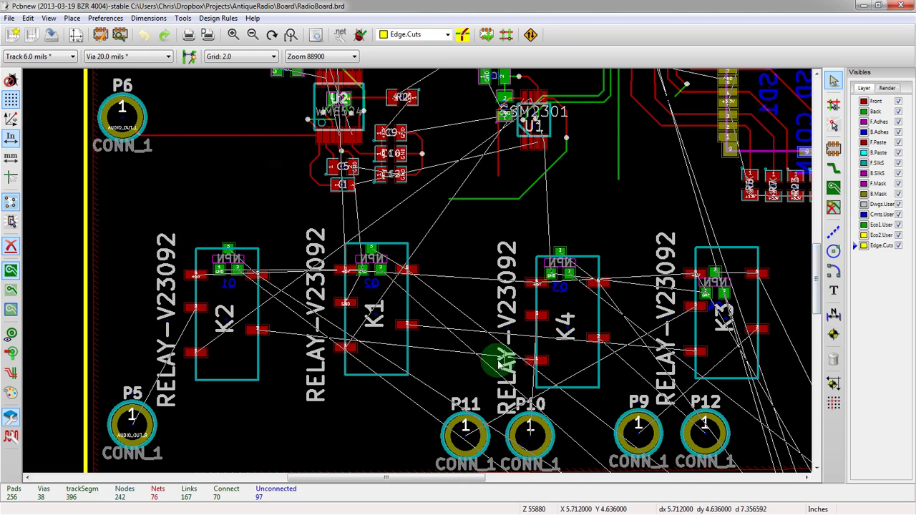
scroll(498, 360, "down", 2)
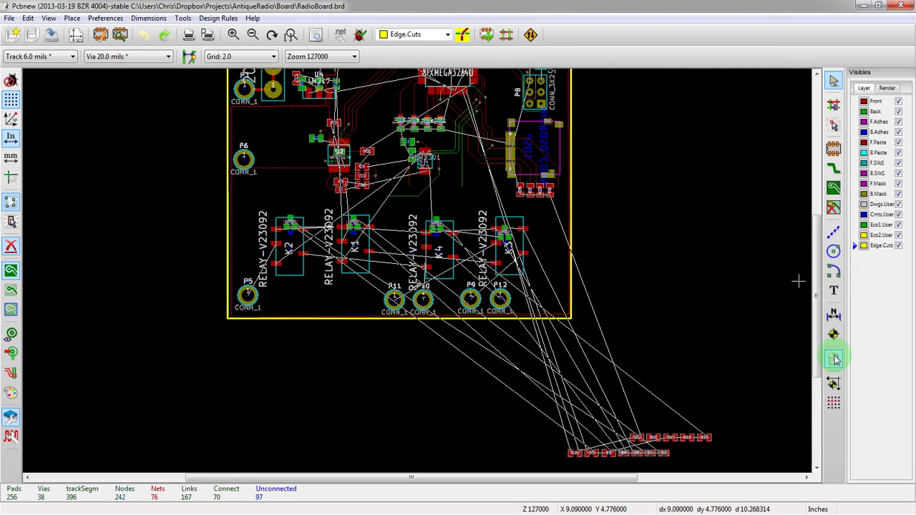
left_click(835, 359)
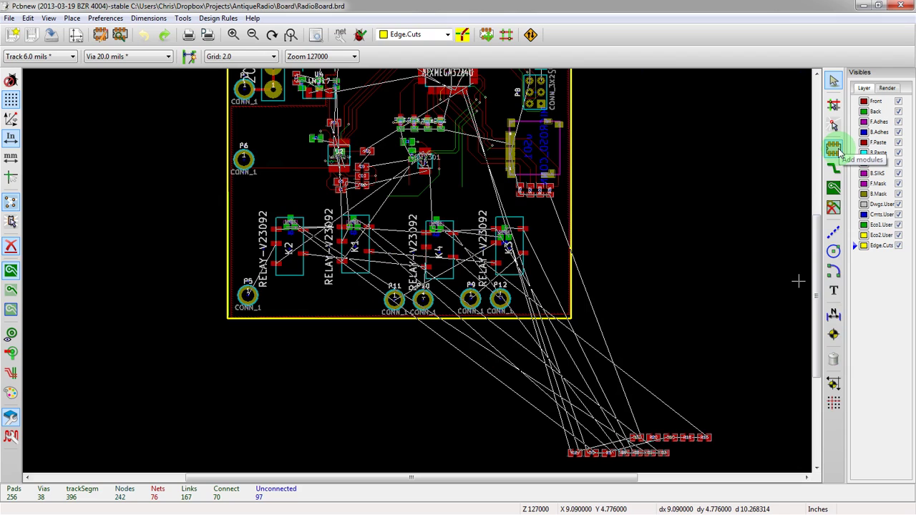
left_click(835, 149)
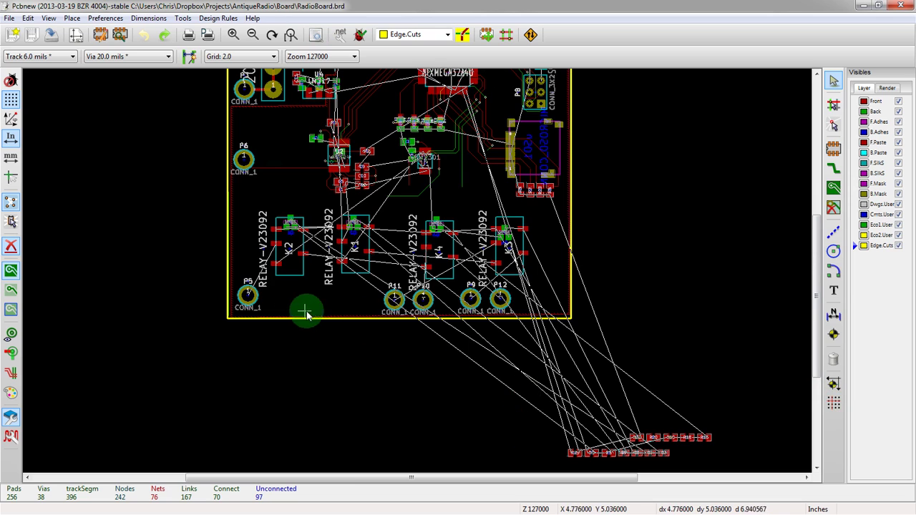
scroll(303, 311, "up", 1)
scroll(441, 263, "up", 1)
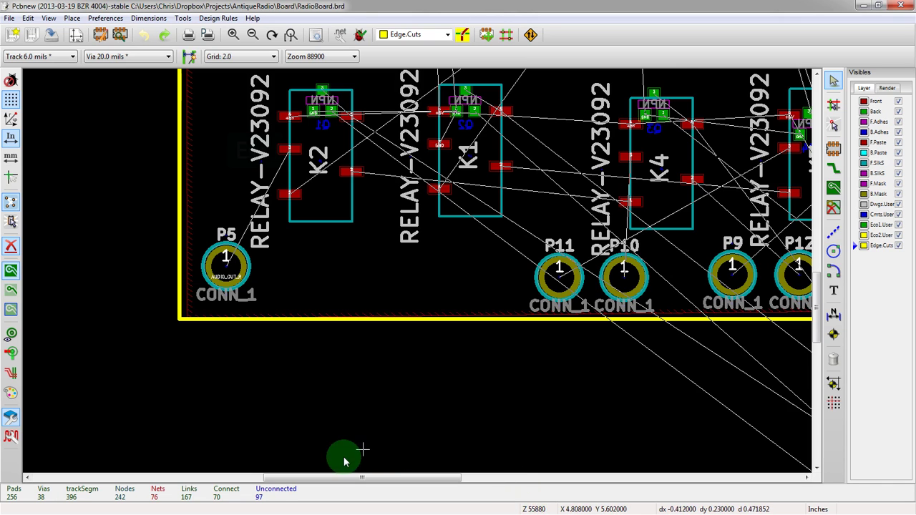
scroll(417, 270, "down", 3)
scroll(417, 269, "up", 2)
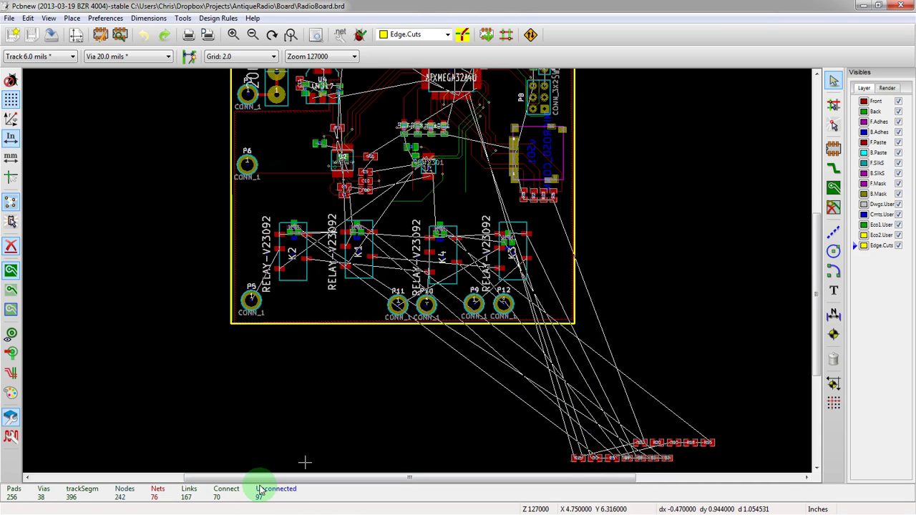
scroll(342, 350, "down", 3)
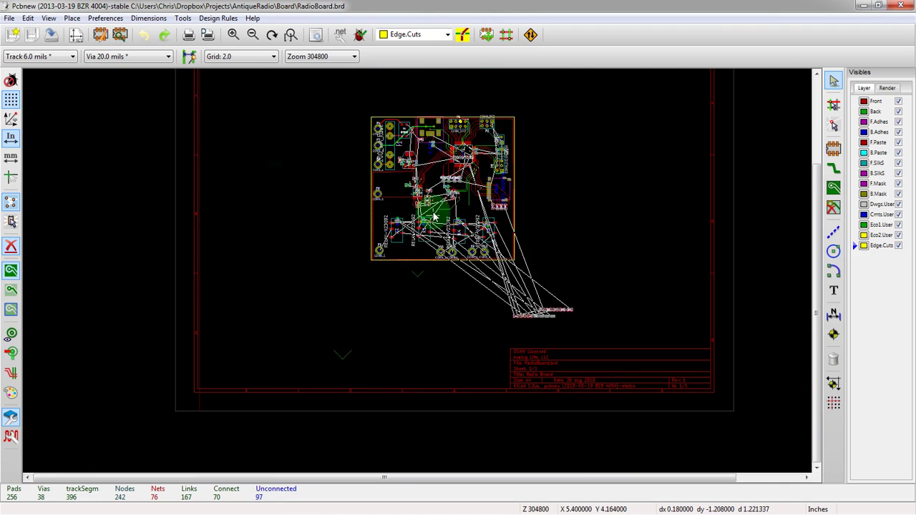
scroll(433, 215, "up", 1)
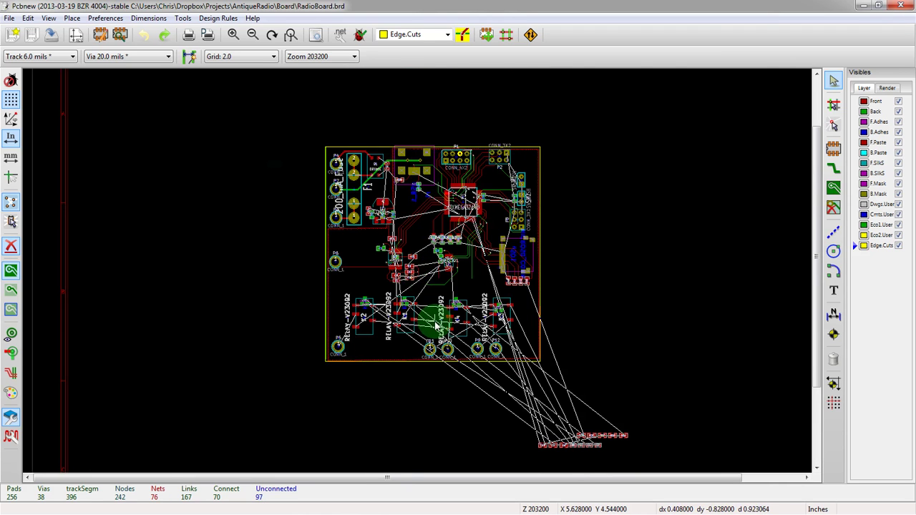
scroll(435, 322, "up", 1)
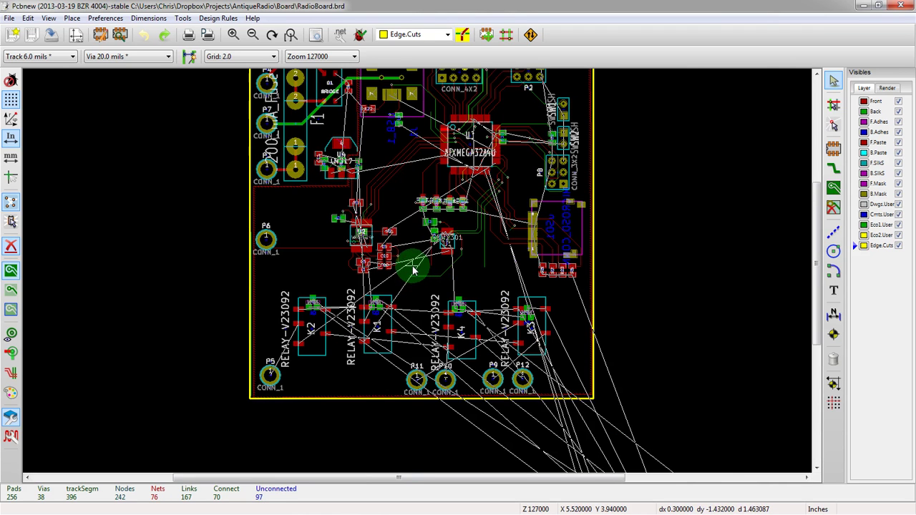